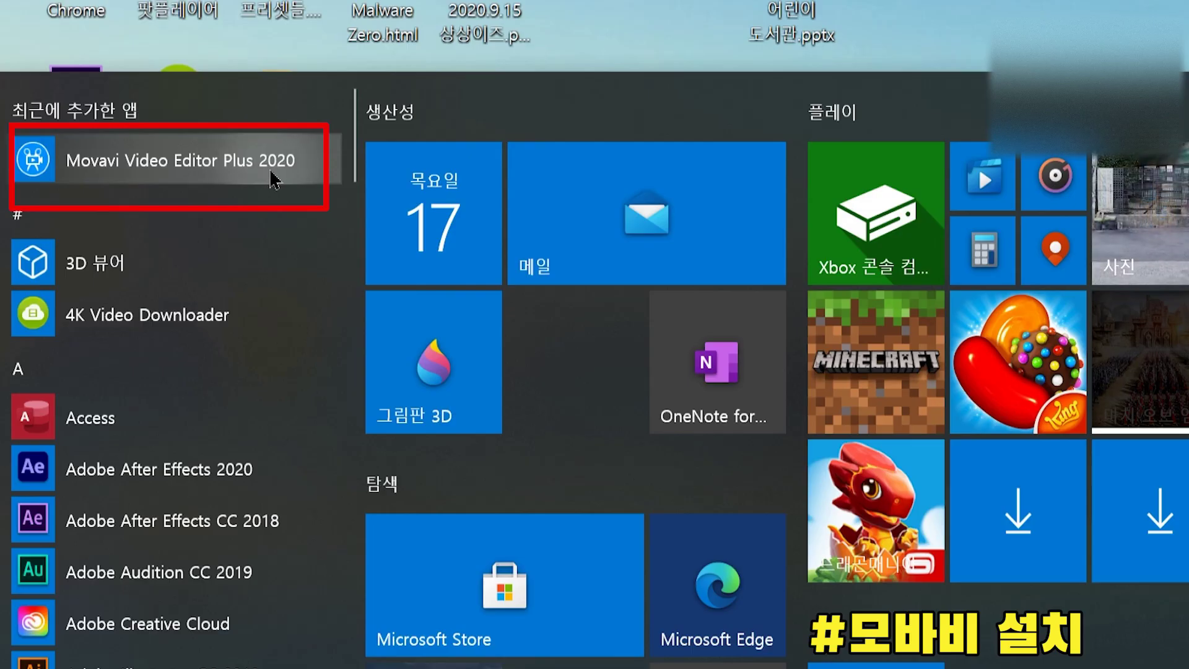
Launch Movavi Video Editor Plus 2020 and import the clips C0247.MP4, C0268.MP4, C0292.MP4, C0293.MP4 and C0309.MP4
{"action": "left_click", "coordinate": [272, 180]}
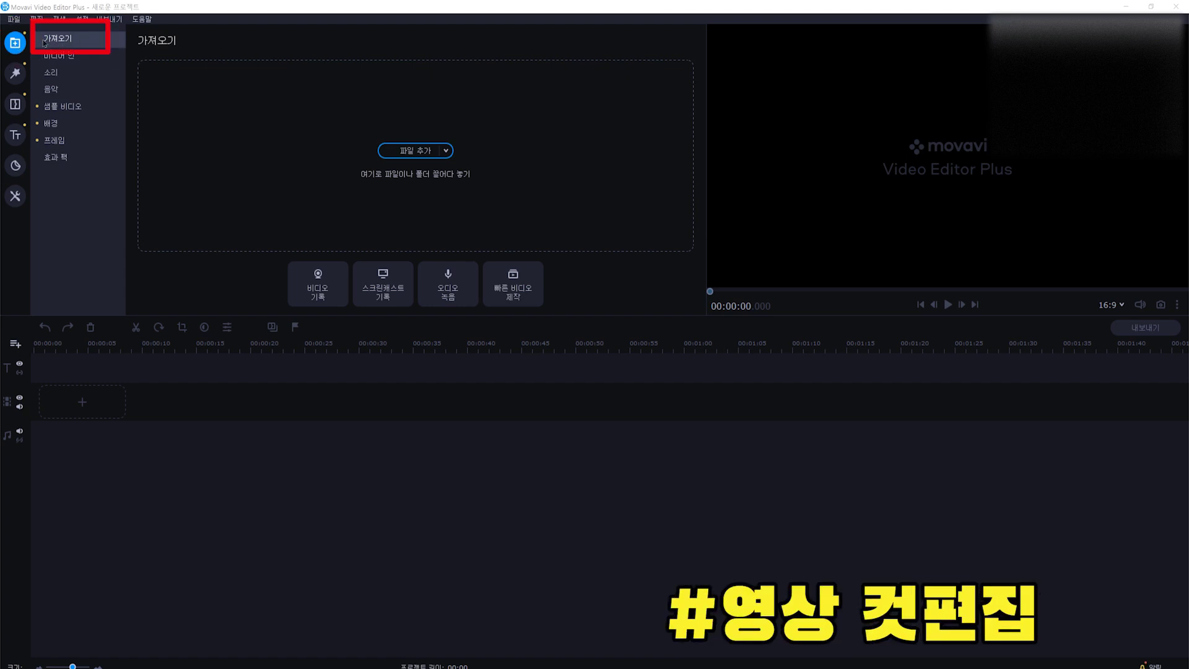
{"action": "left_click", "coordinate": [402, 186]}
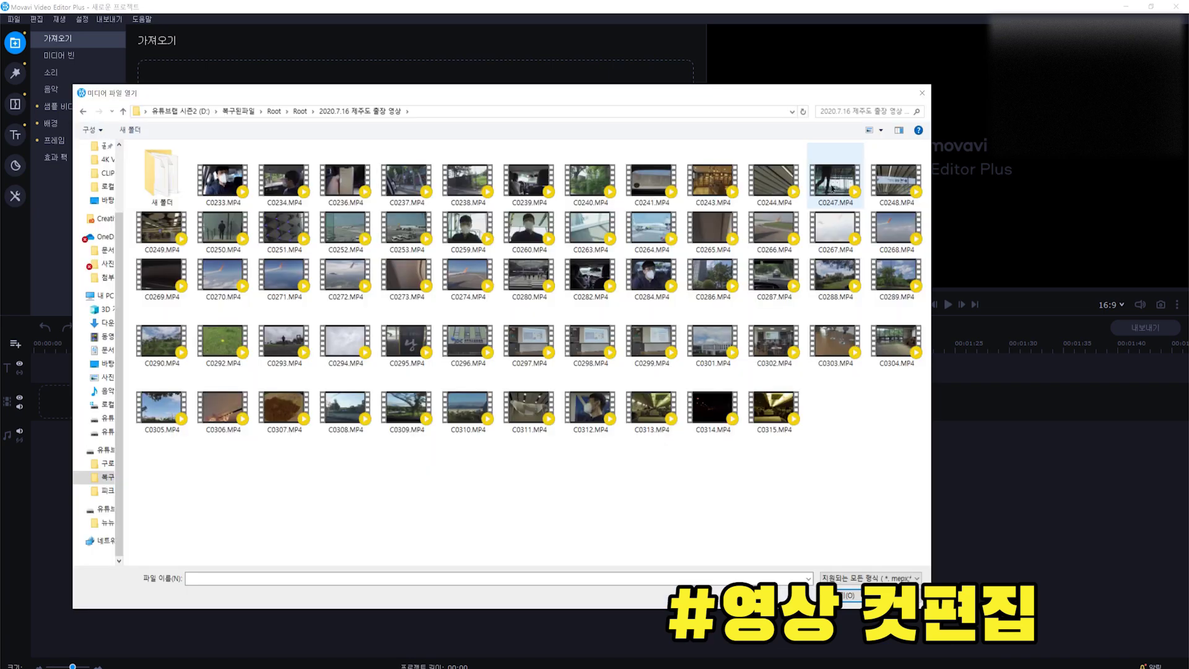
{"action": "left_click", "coordinate": [834, 182]}
{"action": "left_click", "coordinate": [896, 229], "text": "ctrl"}
{"action": "left_click", "coordinate": [223, 341], "text": "ctrl"}
{"action": "left_click", "coordinate": [284, 341], "text": "ctrl"}
{"action": "left_click", "coordinate": [406, 407], "text": "ctrl"}
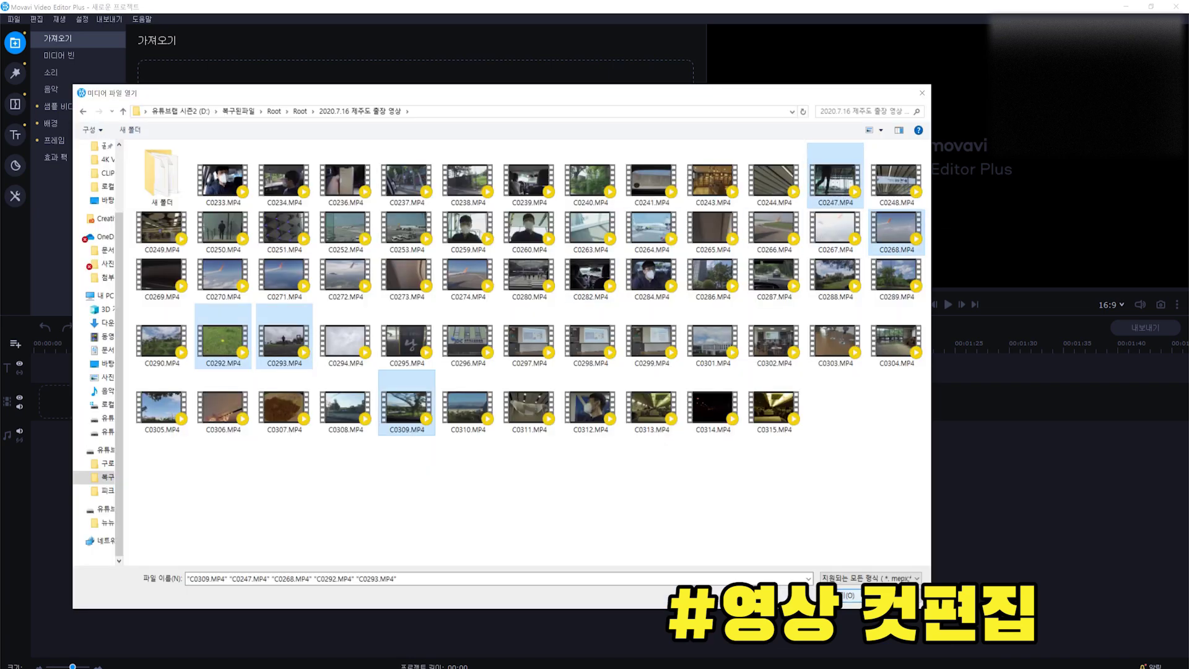
{"action": "left_click", "coordinate": [850, 595]}
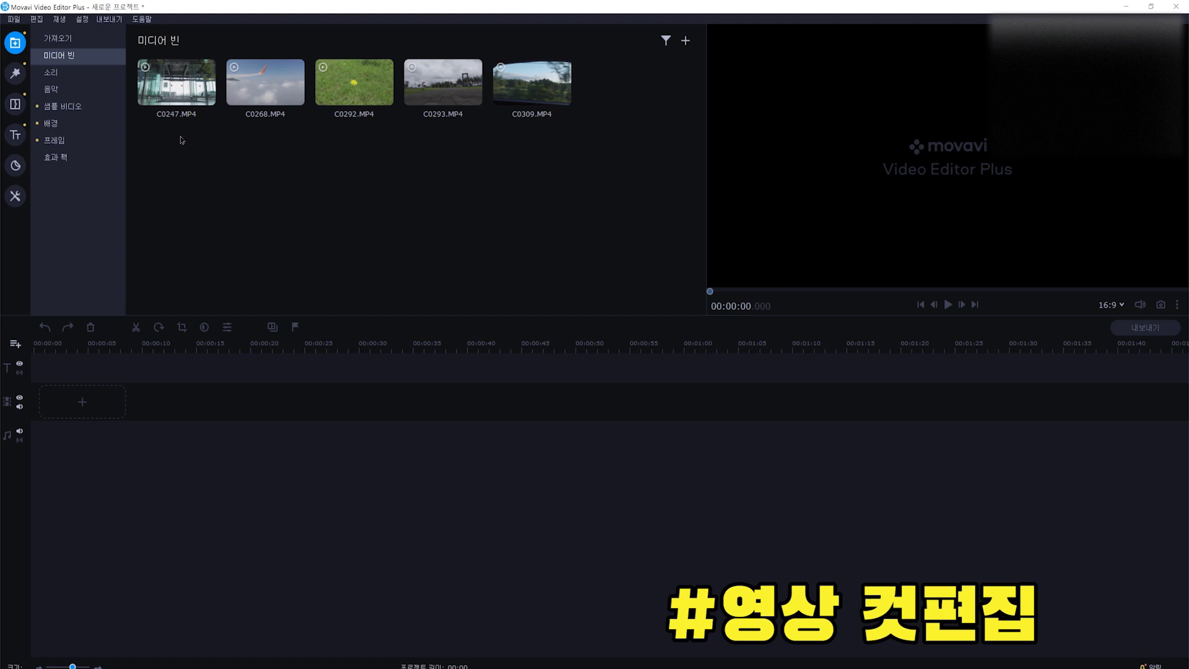
Place C0247.MP4 at the start of the video track and play its opening seconds, pausing at about 00:00:05.5
{"action": "left_click_drag", "start_coordinate": [174, 111], "coordinate": [49, 392]}
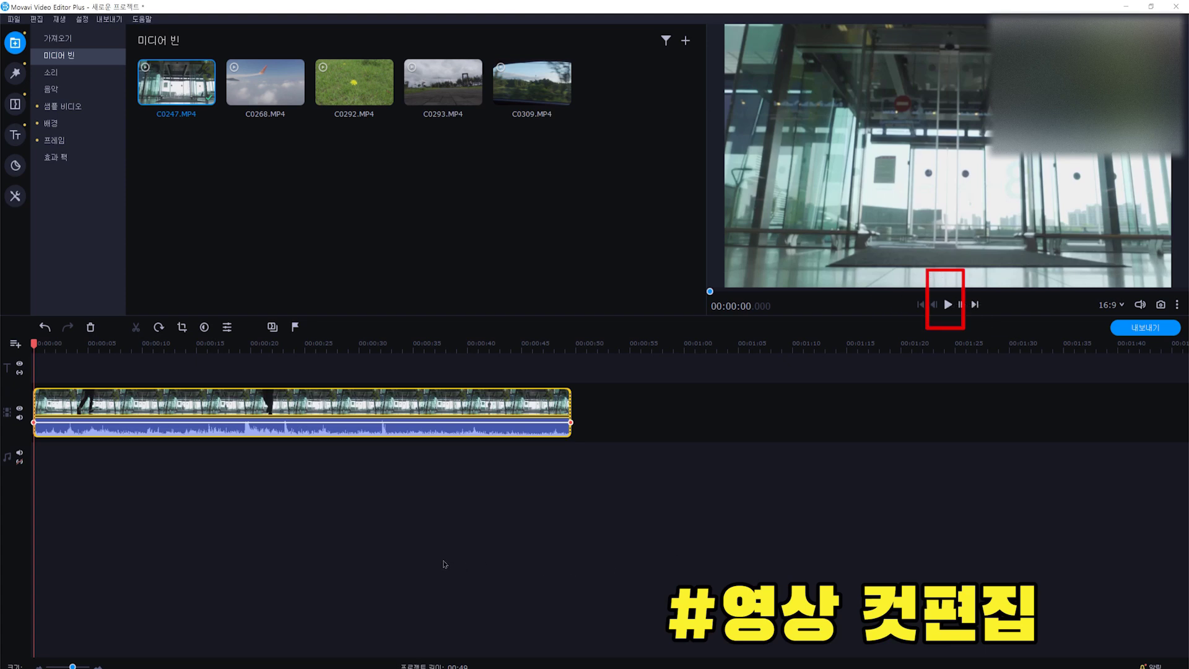
{"action": "key", "text": "space"}
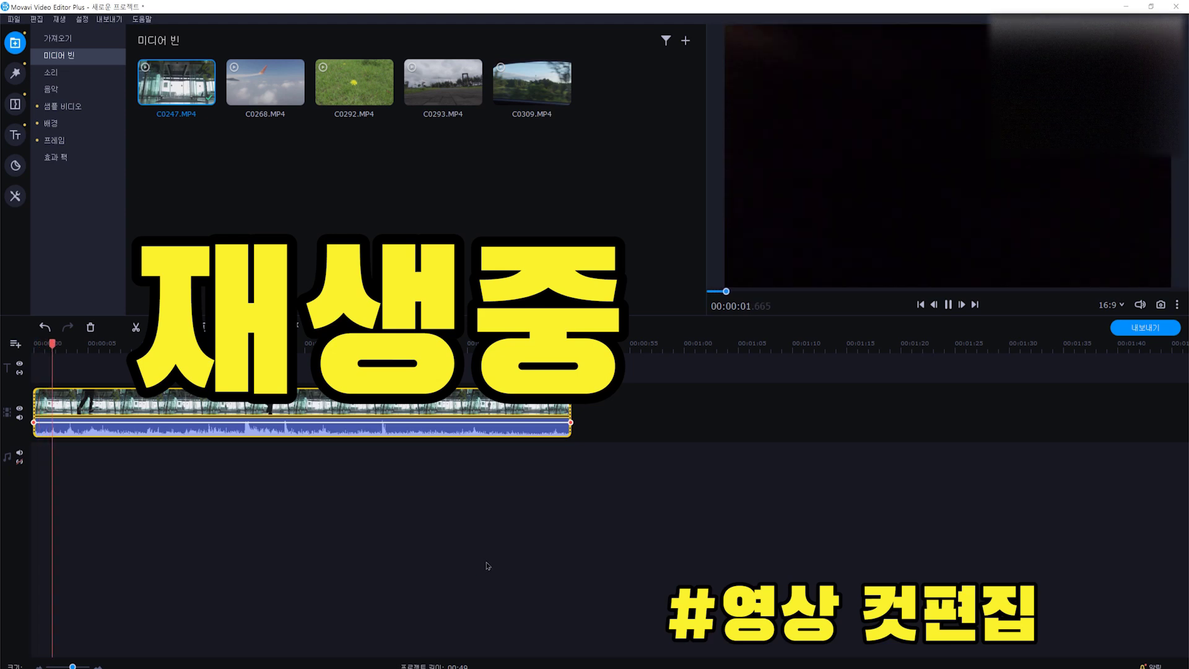
{"action": "left_click", "coordinate": [949, 306]}
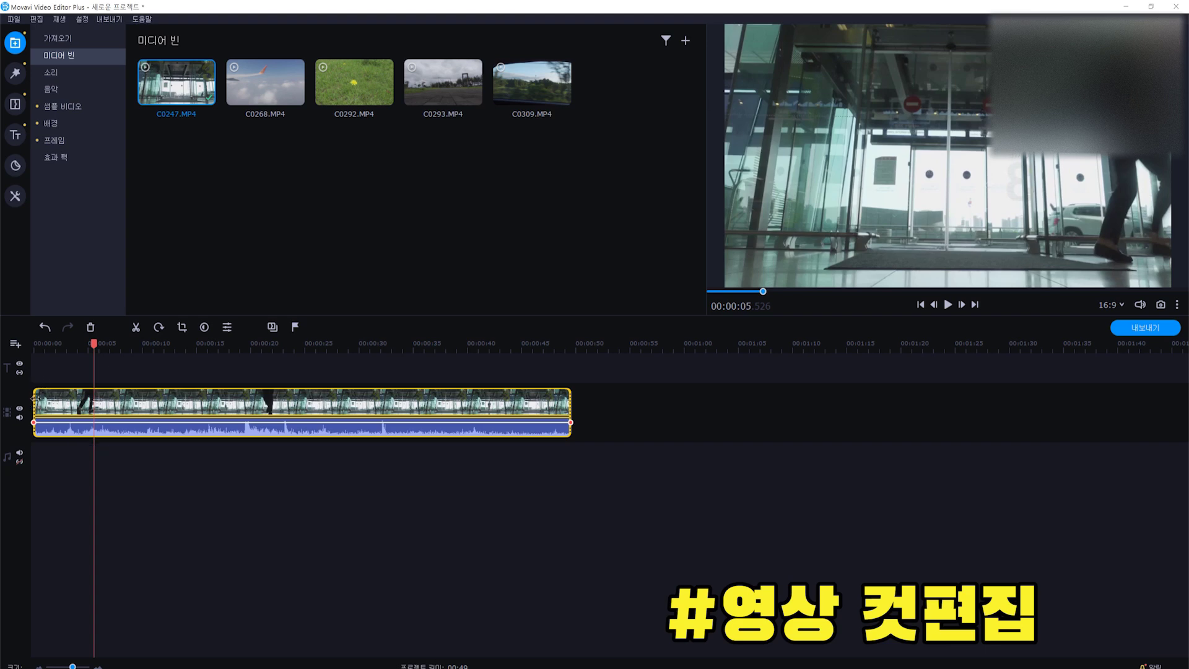
Trim the start and end of the C0247.MP4 clip on the timeline to a length of about 28.8 seconds
{"action": "left_click_drag", "start_coordinate": [35, 399], "coordinate": [192, 395]}
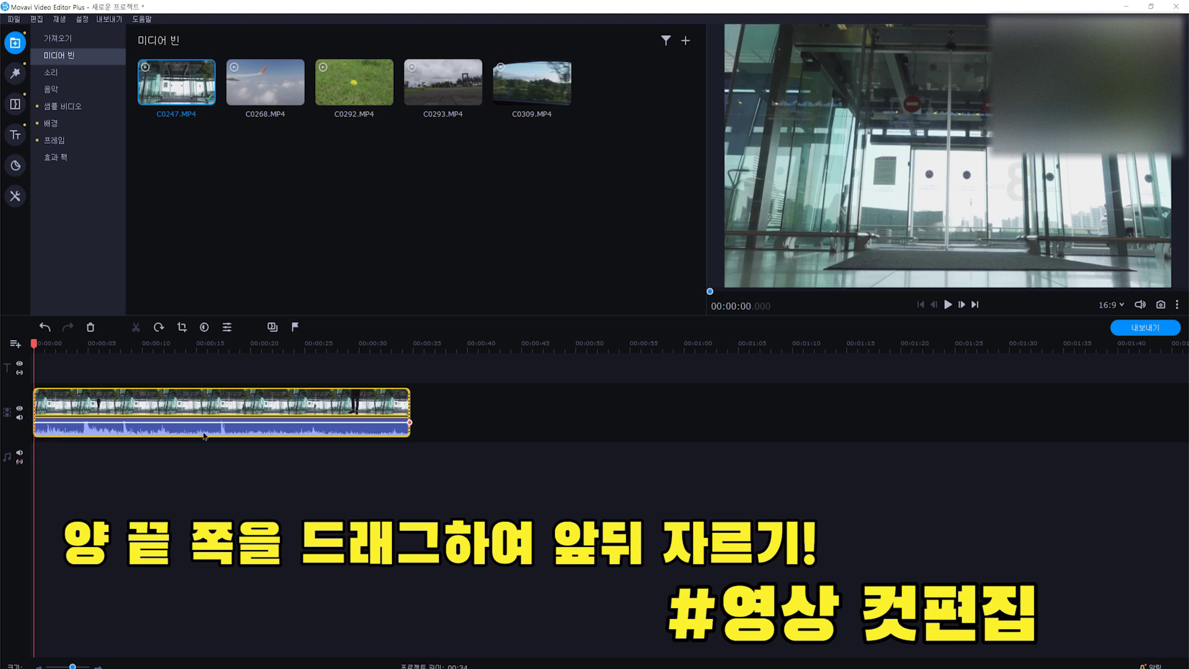
{"action": "left_click", "coordinate": [335, 344]}
{"action": "left_click_drag", "start_coordinate": [335, 345], "coordinate": [350, 345]}
{"action": "left_click_drag", "start_coordinate": [409, 400], "coordinate": [345, 400]}
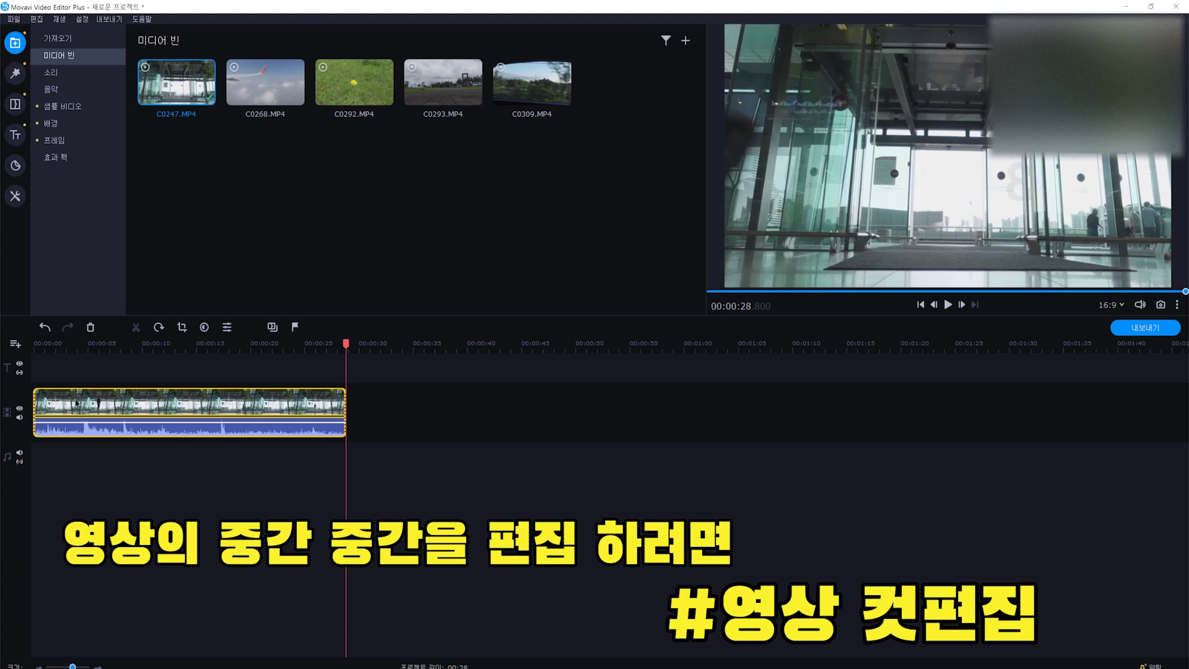
Split the C0247.MP4 clip at about 00:00:03.050 and again at about 00:00:04.150
{"action": "left_click_drag", "start_coordinate": [345, 343], "coordinate": [67, 345]}
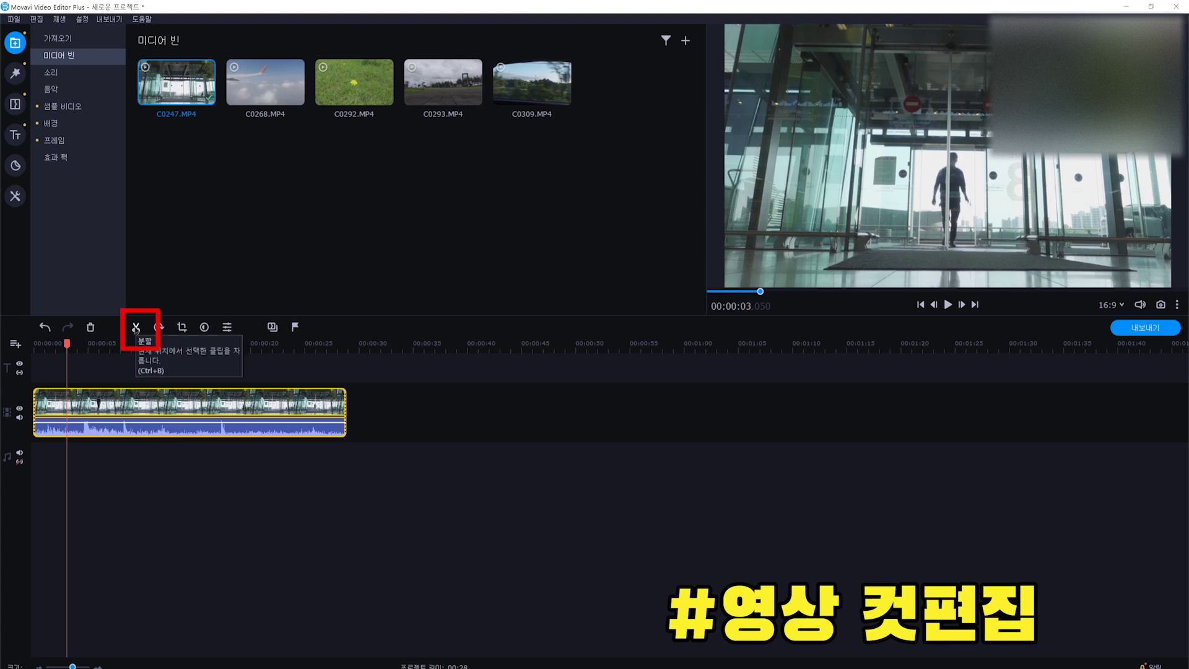
{"action": "left_click", "coordinate": [136, 329]}
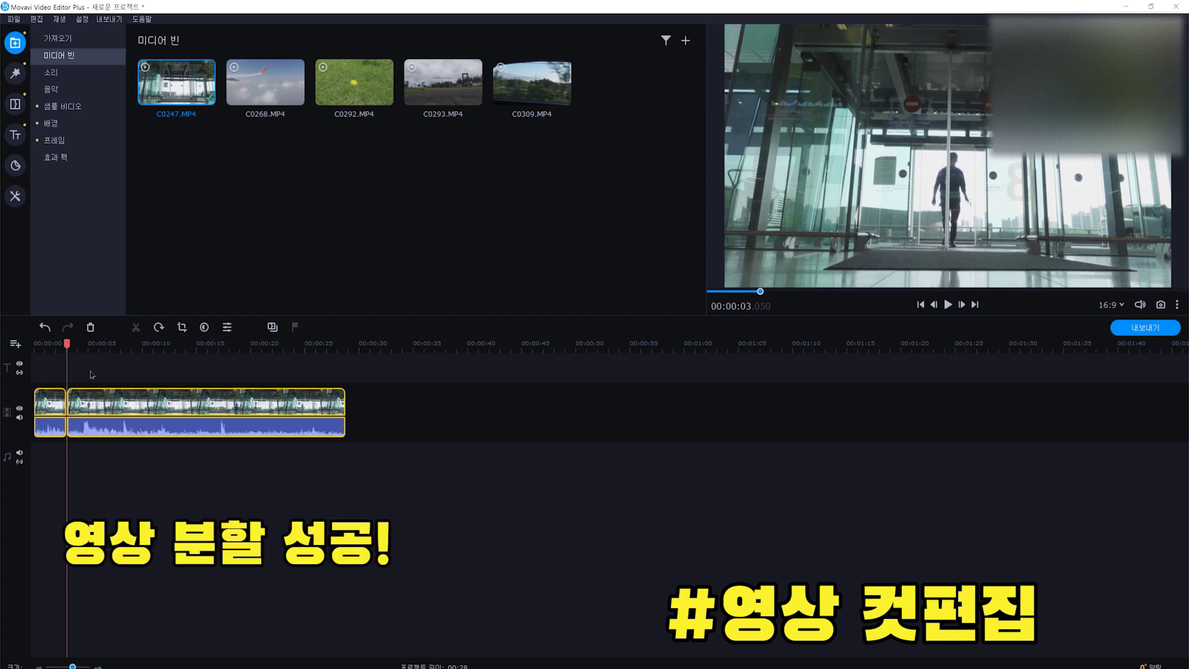
{"action": "left_click", "coordinate": [68, 344]}
{"action": "left_click_drag", "start_coordinate": [69, 345], "coordinate": [79, 345]}
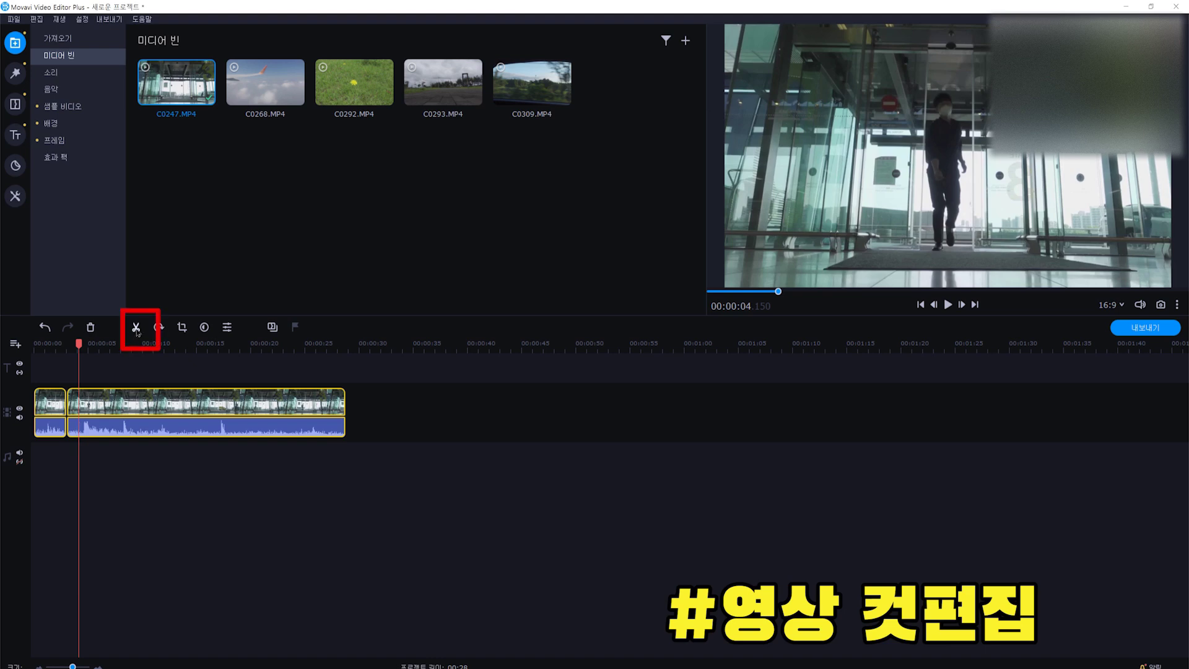
{"action": "left_click", "coordinate": [136, 332]}
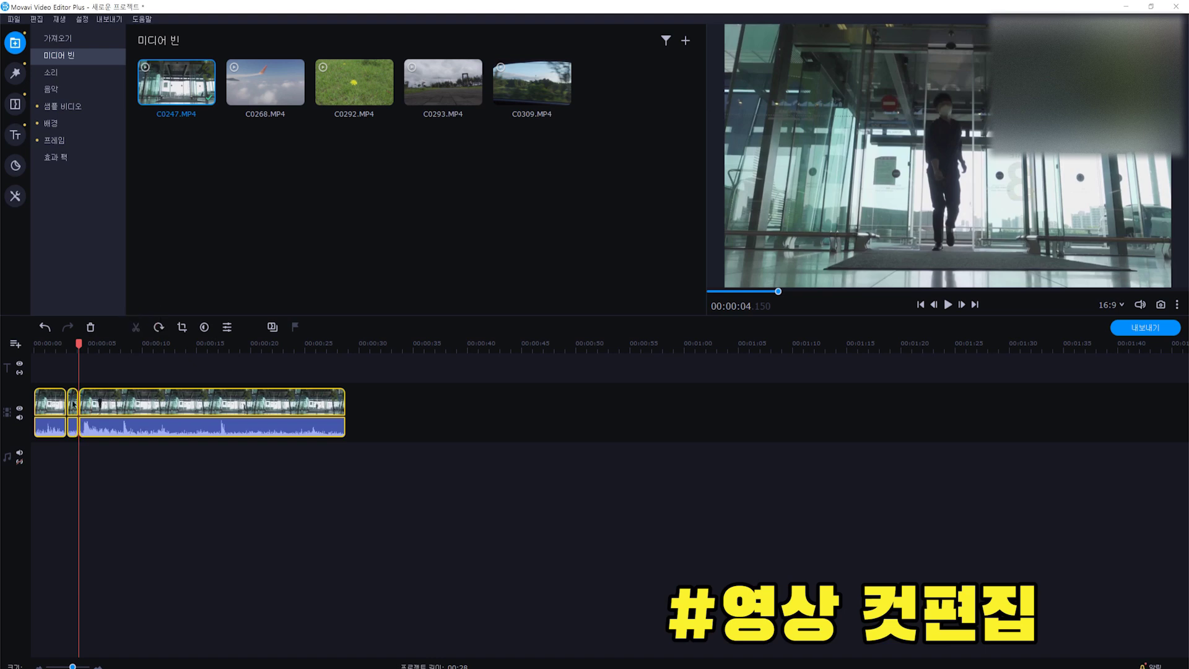
Delete the short middle segment between the two splits on the video track
{"action": "left_click", "coordinate": [72, 407]}
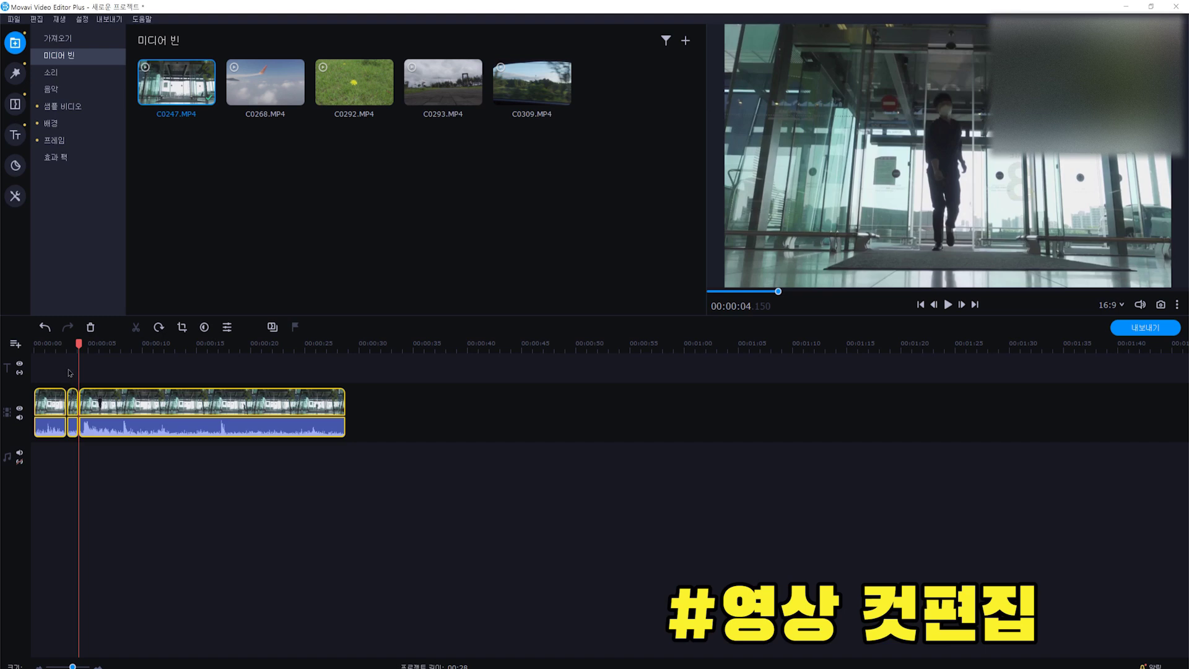
{"action": "left_click", "coordinate": [71, 400]}
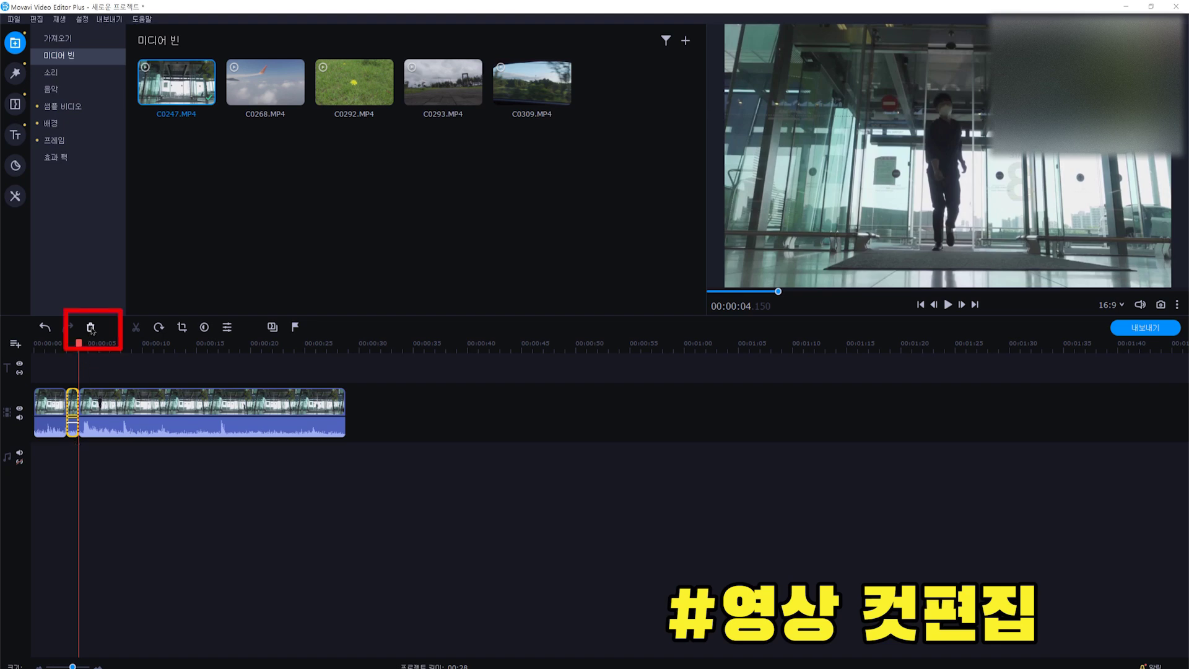
{"action": "left_click", "coordinate": [90, 327]}
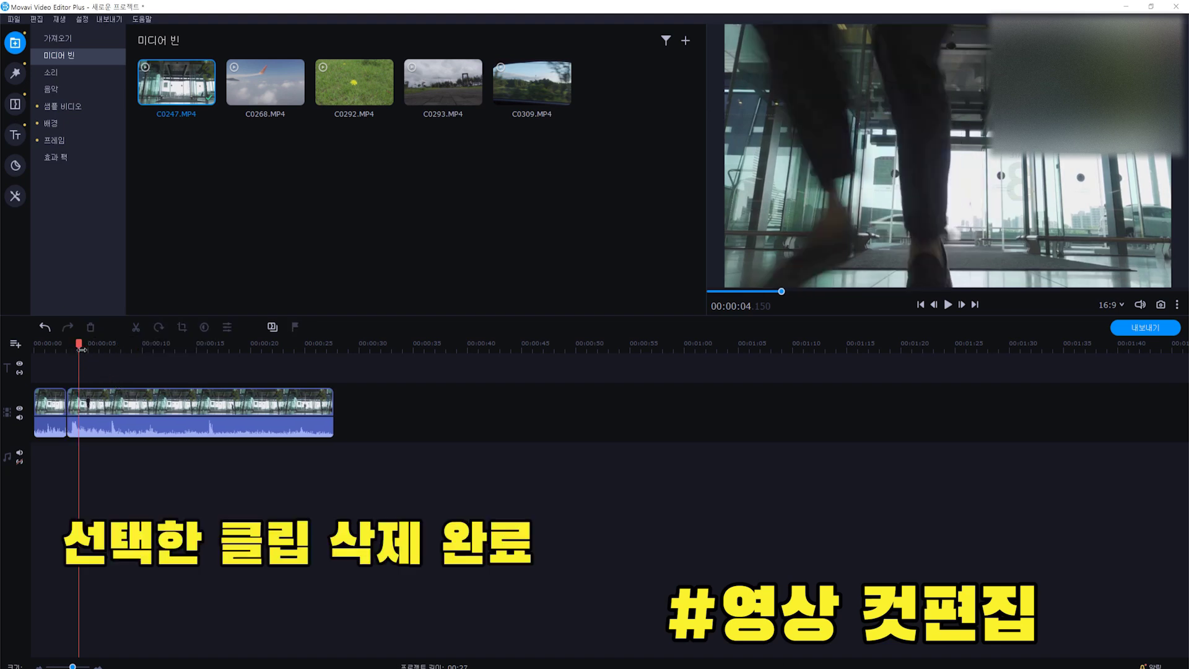
Play the timeline across the cut at about 3 seconds to check the edit
{"action": "left_click_drag", "start_coordinate": [79, 343], "coordinate": [51, 343]}
{"action": "key", "text": "space"}
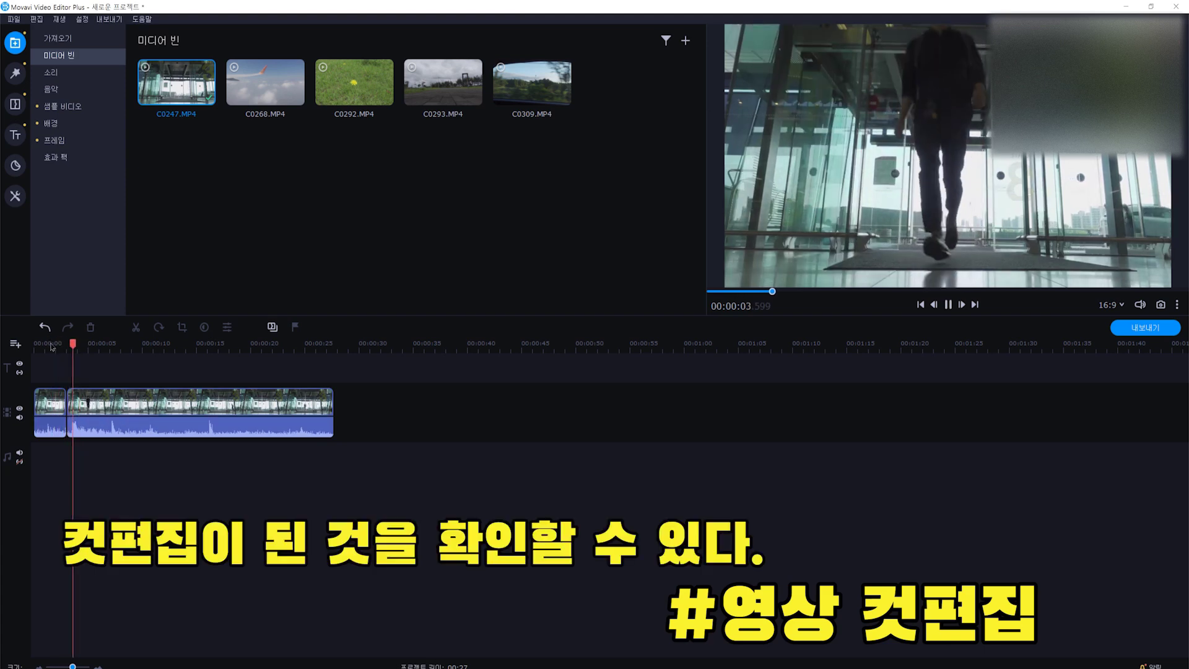
{"action": "key", "text": "space"}
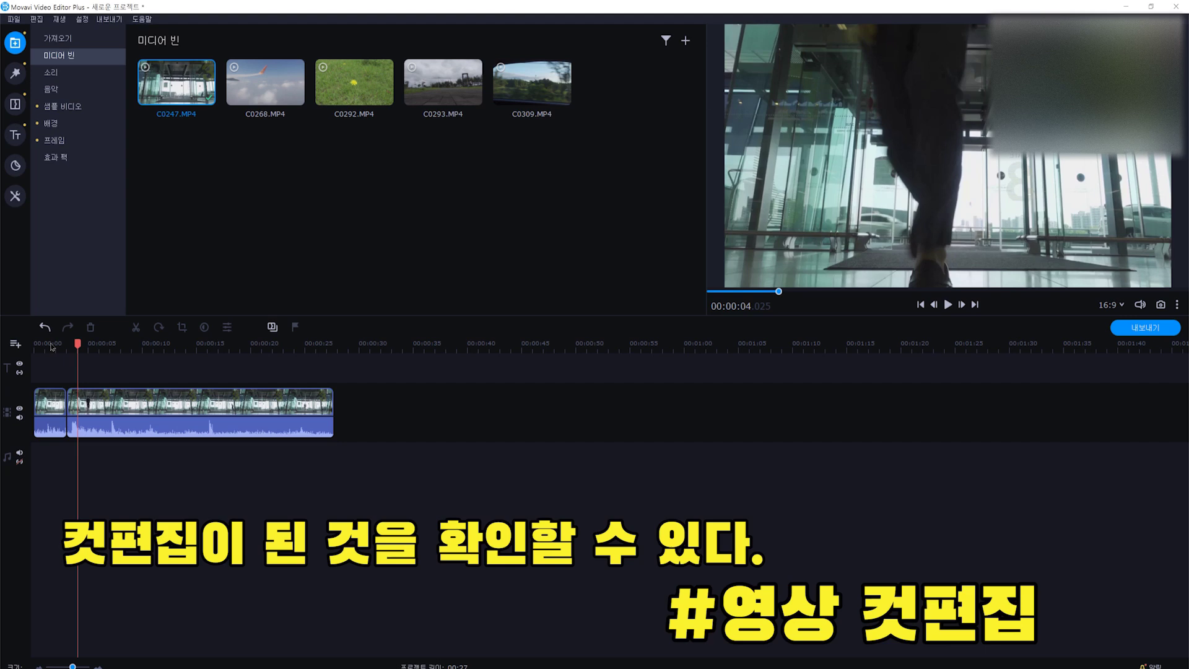
{"action": "left_click", "coordinate": [85, 344]}
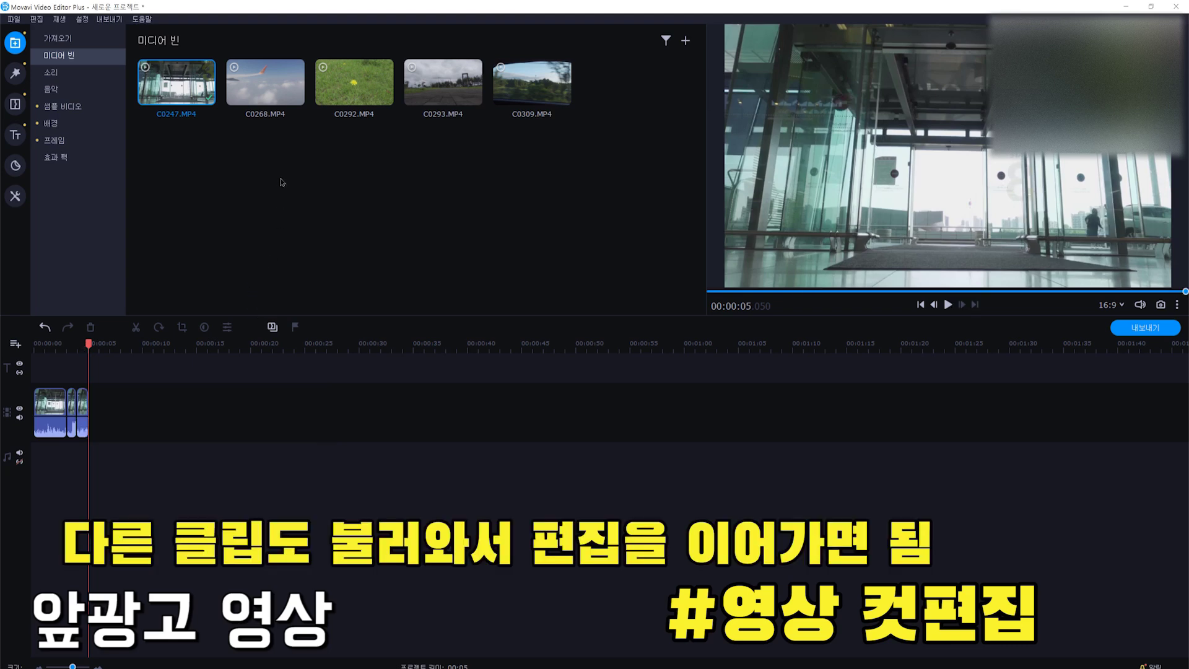
Append C0268.MP4 after the last clip on the video track and play through its beginning
{"action": "left_click_drag", "start_coordinate": [264, 84], "coordinate": [119, 407]}
{"action": "key", "text": "space"}
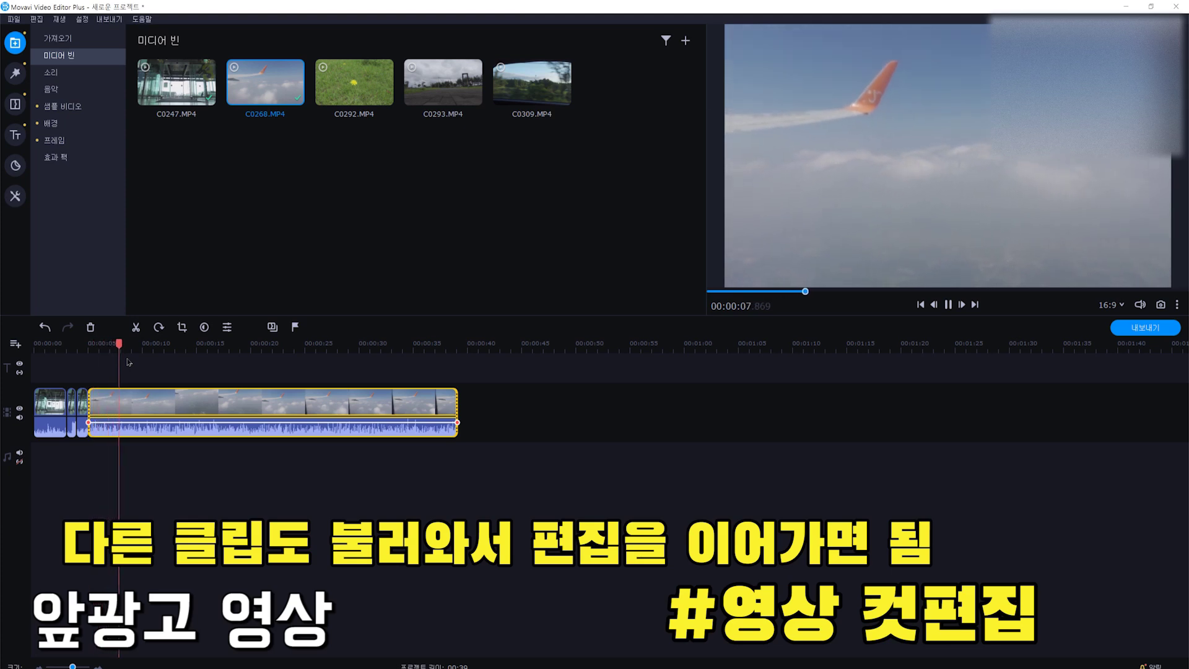
{"action": "key", "text": "space"}
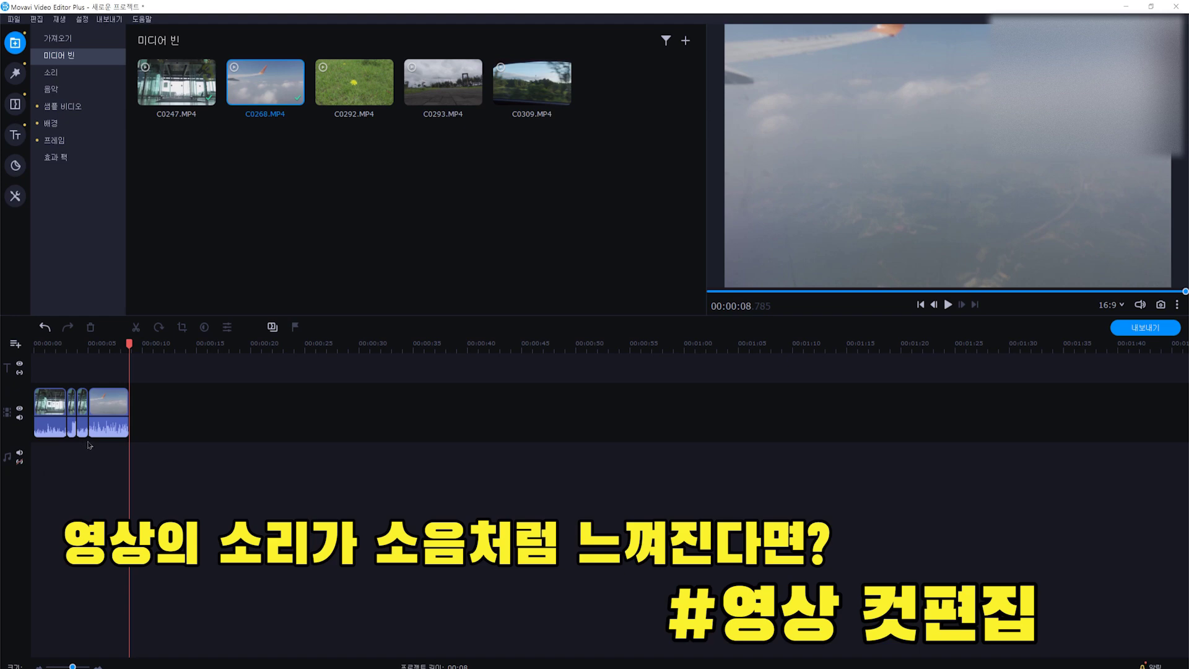
Detach the audio from the airplane wing clip and delete the separated audio
{"action": "right_click", "coordinate": [106, 410]}
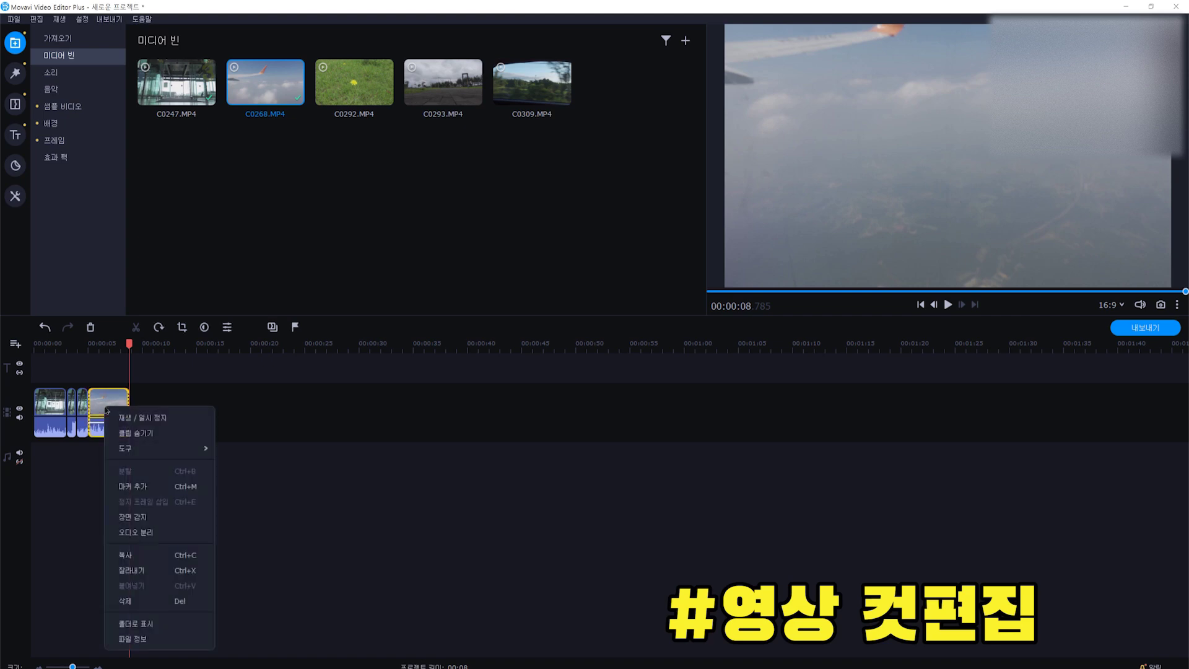
{"action": "left_click", "coordinate": [166, 533]}
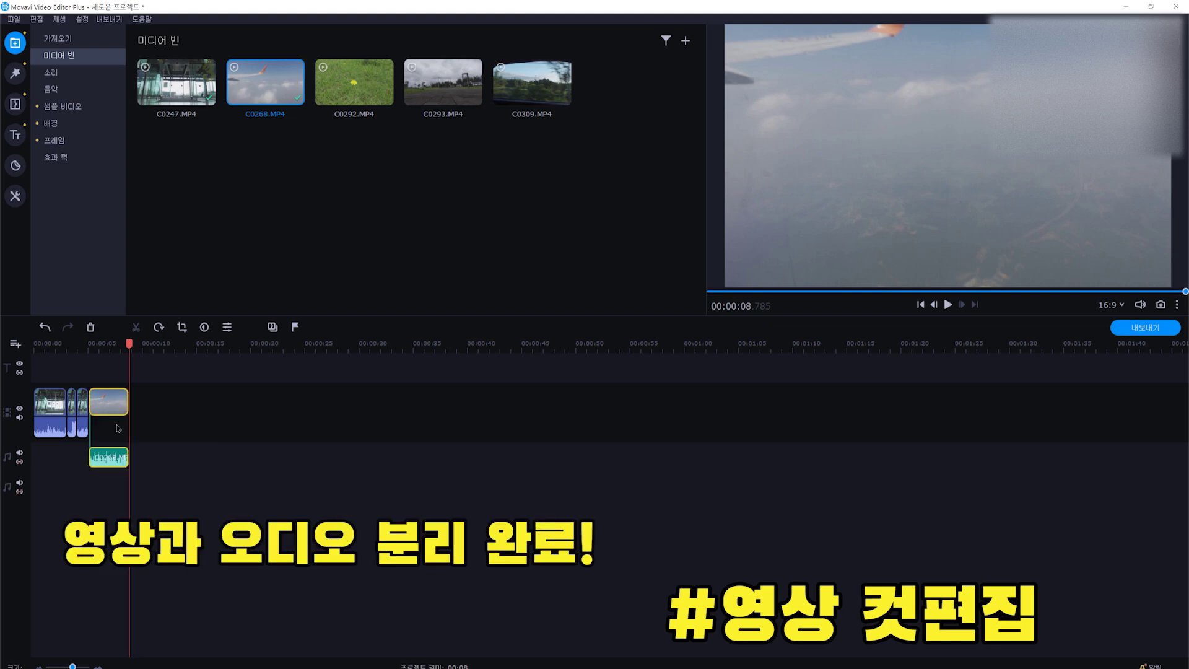
{"action": "left_click", "coordinate": [105, 458]}
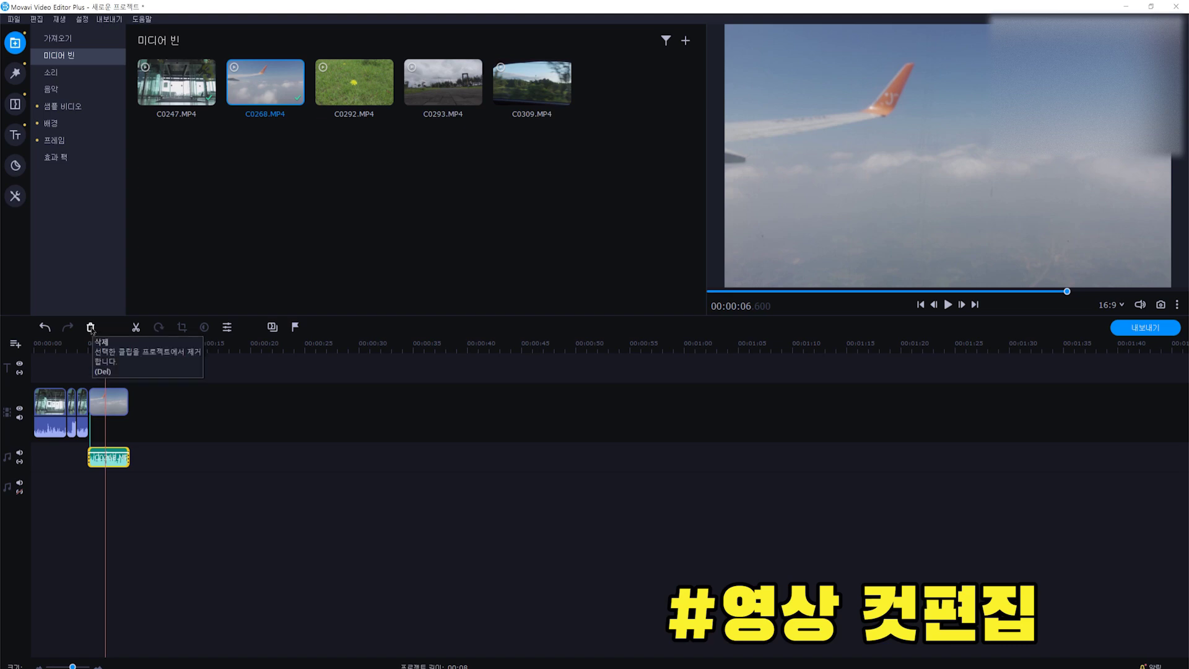
{"action": "left_click", "coordinate": [90, 327]}
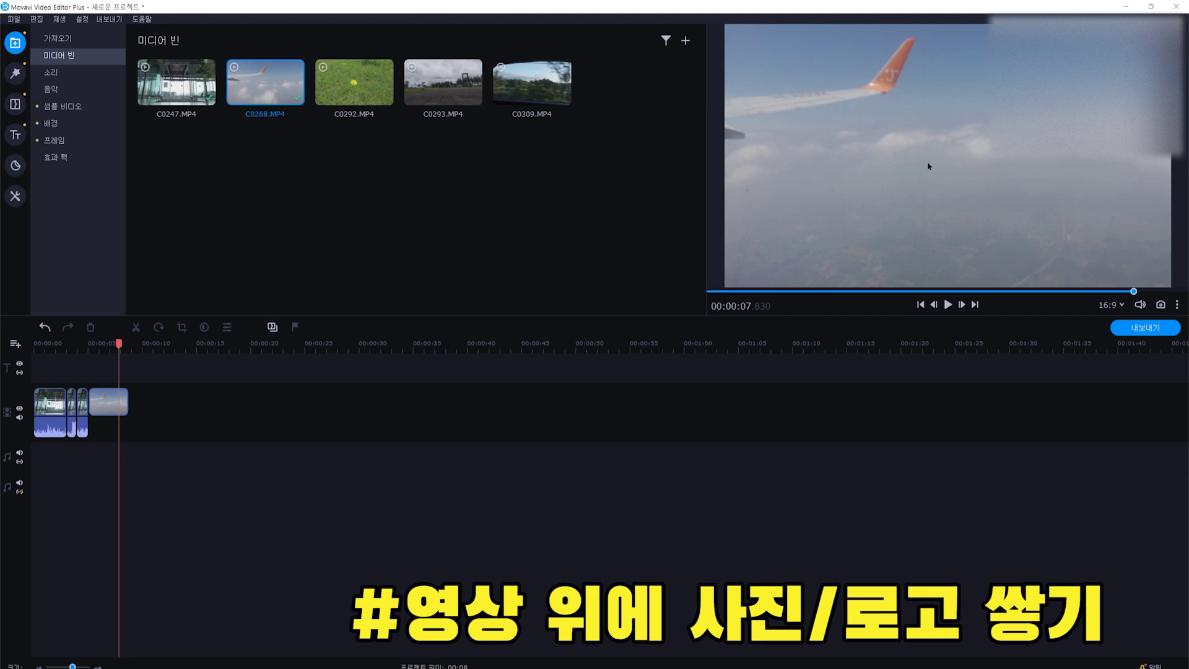
Import the Youtube Lab logo image 심볼+소문자.png from the desktop into the media bin
{"action": "left_click", "coordinate": [687, 40]}
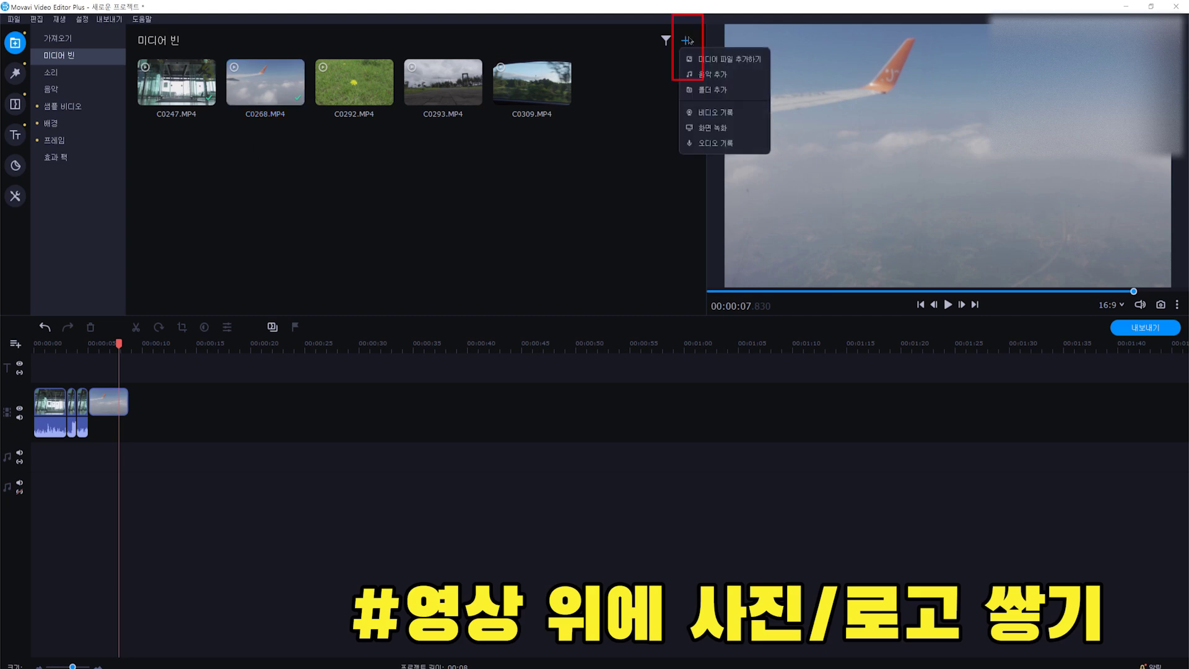
{"action": "left_click", "coordinate": [747, 62]}
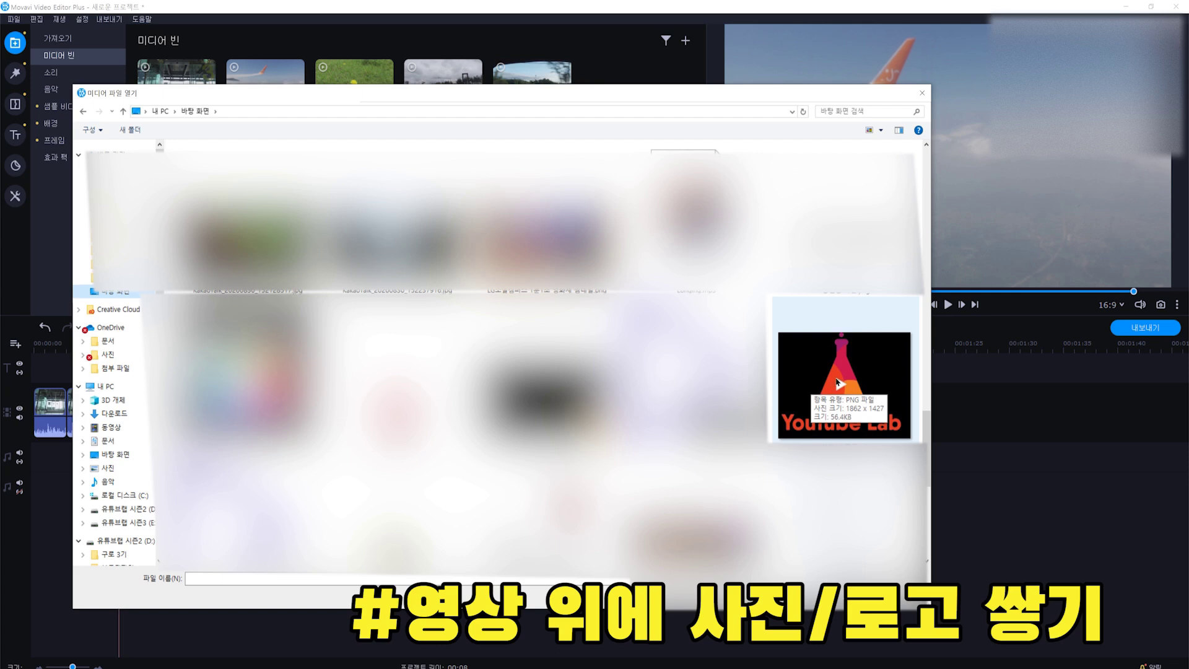
{"action": "left_click", "coordinate": [858, 373]}
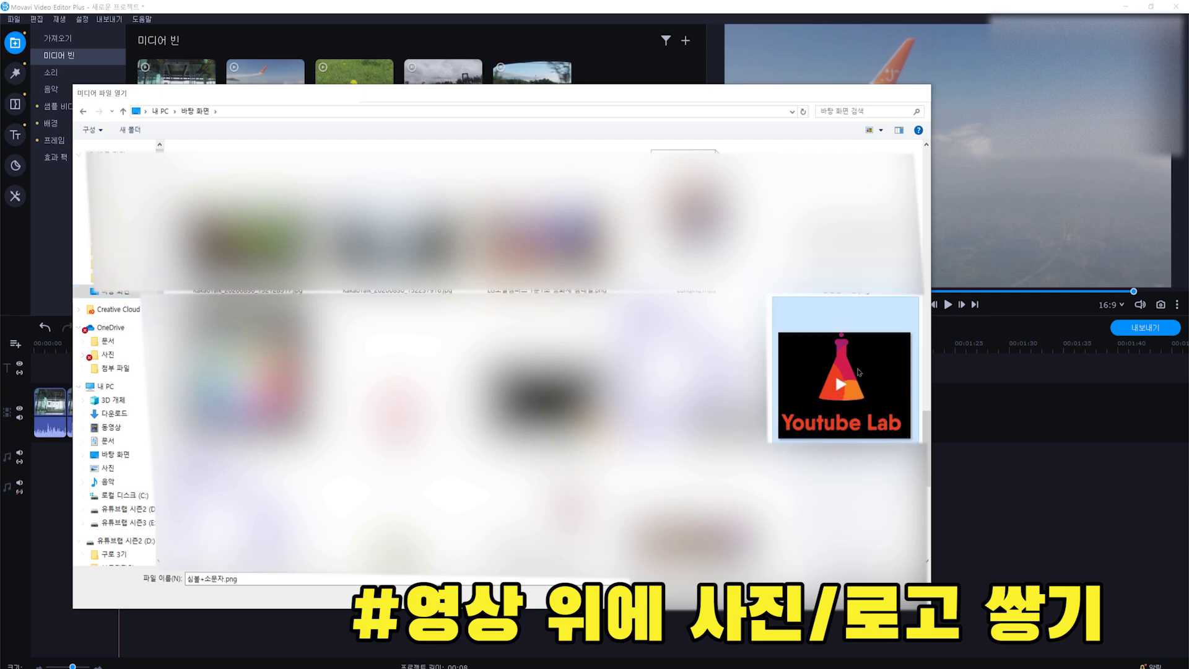
{"action": "double_click", "coordinate": [859, 372]}
Add the logo image at the start of the timeline and move it to an overlay track above the video clips
{"action": "left_click_drag", "start_coordinate": [621, 82], "coordinate": [58, 384]}
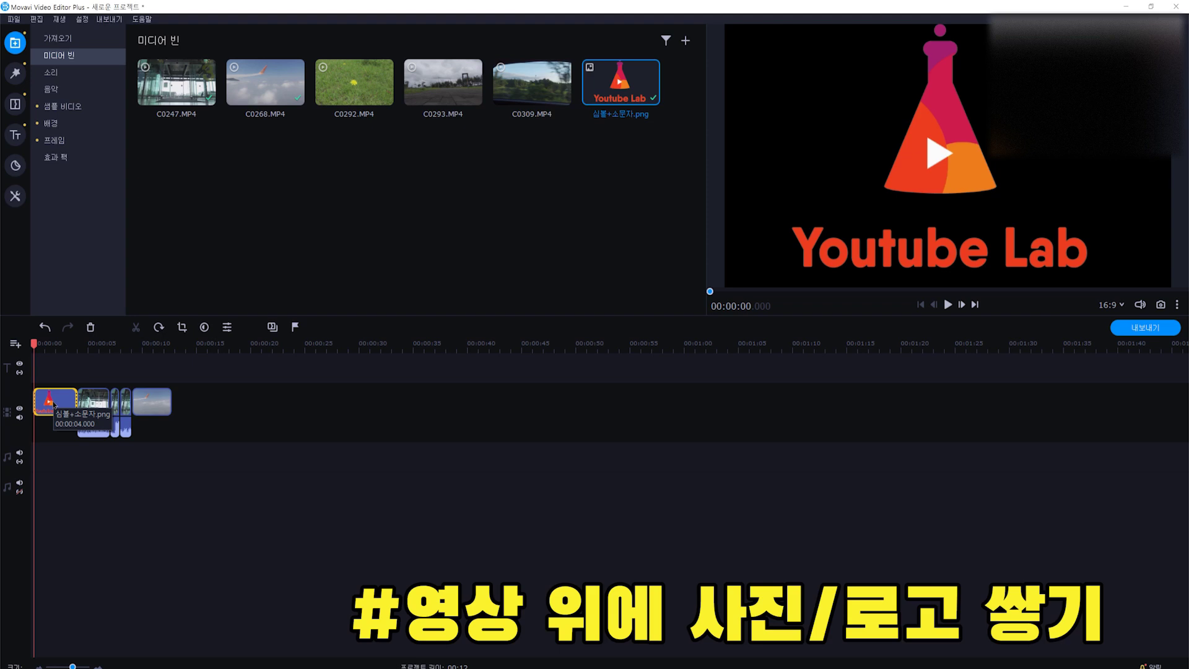
{"action": "left_click", "coordinate": [53, 406]}
{"action": "mouse_move", "coordinate": [60, 405]}
{"action": "left_mouse_down"}
{"action": "mouse_move", "coordinate": [71, 379]}
{"action": "mouse_move", "coordinate": [57, 402]}
{"action": "left_mouse_up"}
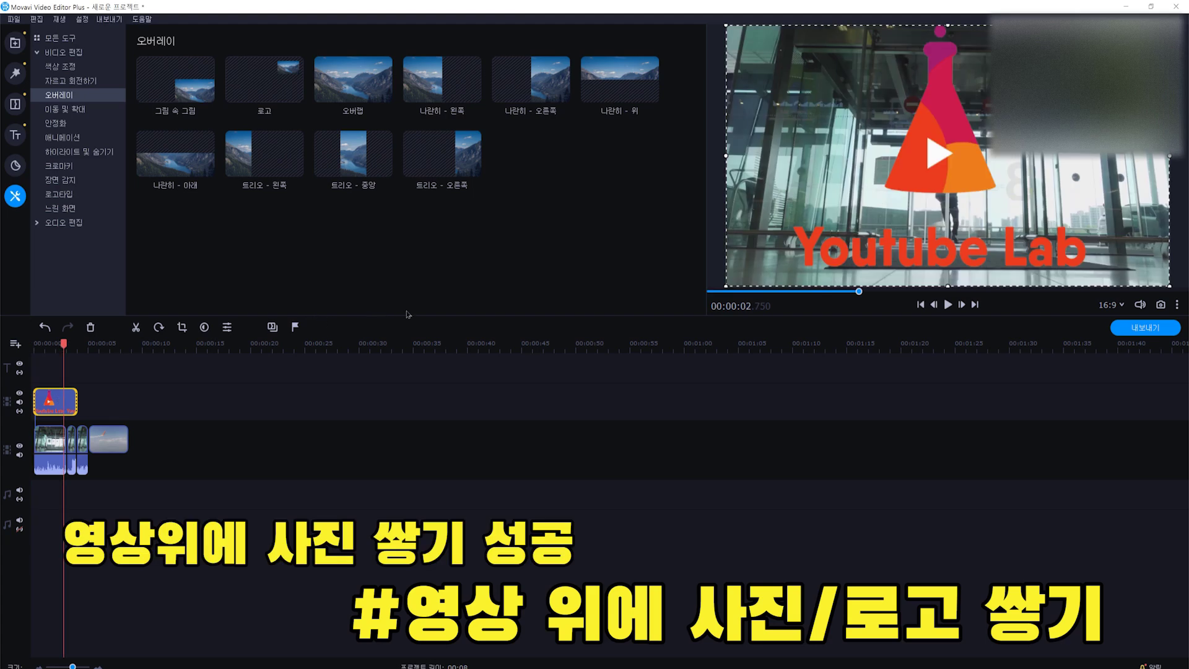
Shrink the logo into the frame's upper-right corner as a 그림 속 그림 overlay and extend its clip to the end of the video
{"action": "left_click", "coordinate": [175, 78]}
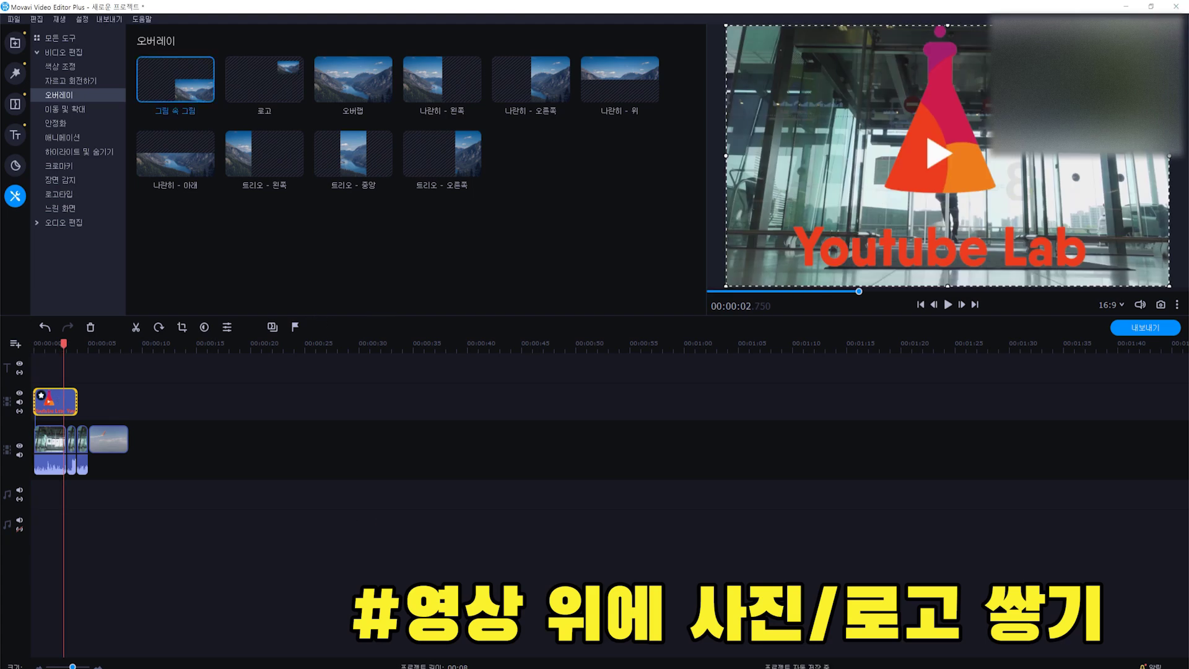
{"action": "left_click_drag", "start_coordinate": [1168, 26], "coordinate": [1090, 62]}
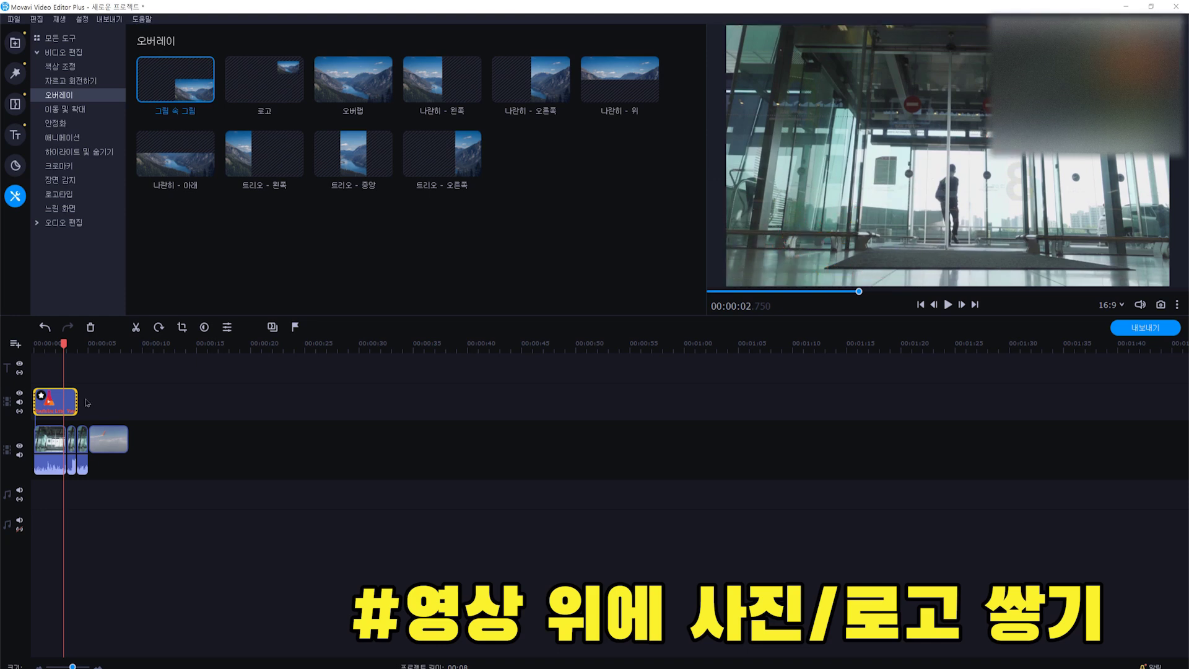
{"action": "left_click_drag", "start_coordinate": [76, 398], "coordinate": [128, 396]}
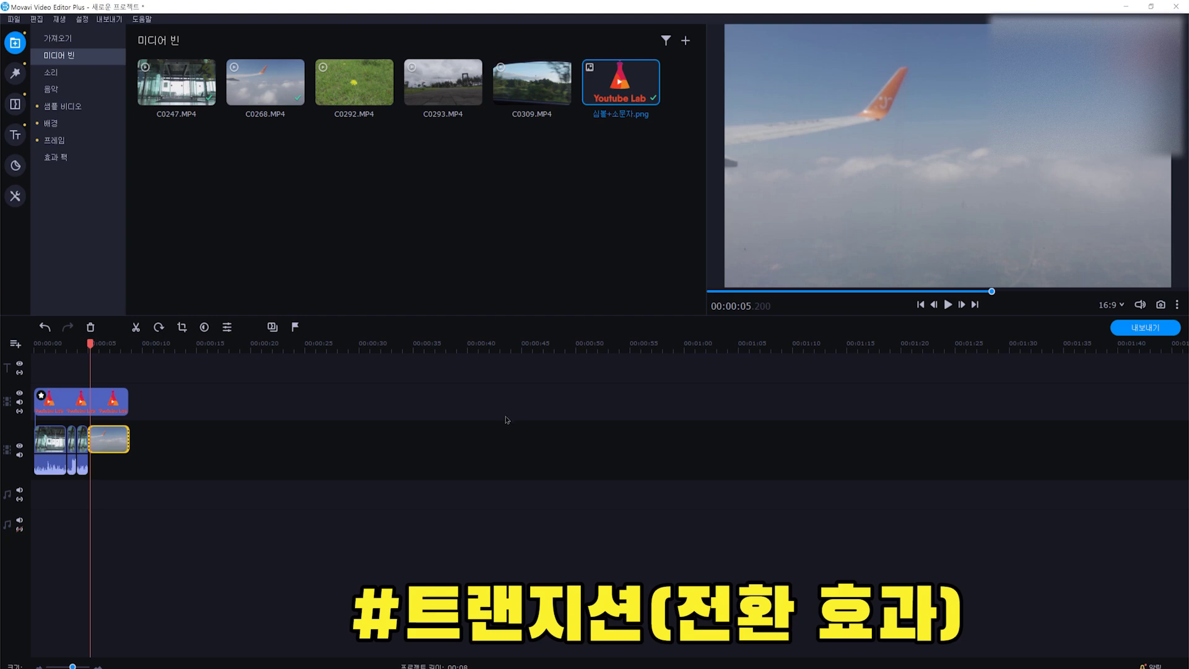
Add the 닦아내기 - 삼각형 transition between the last entrance clip and the airplane wing clip and play it back
{"action": "left_click_drag", "start_coordinate": [87, 347], "coordinate": [87, 344]}
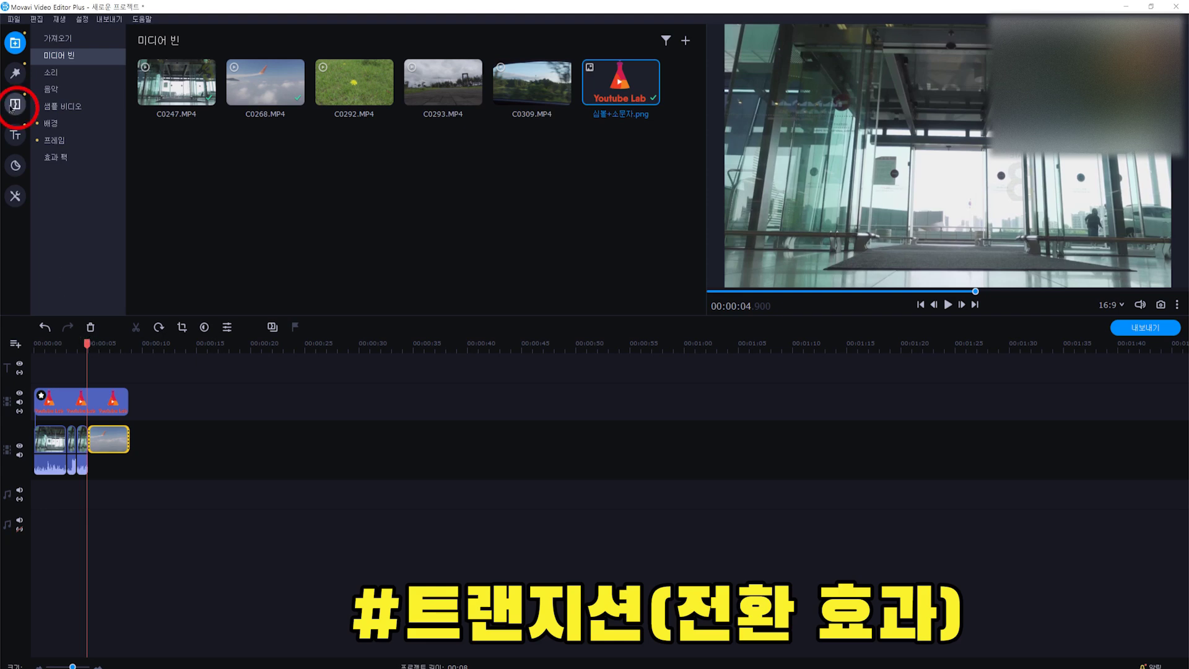
{"action": "left_click", "coordinate": [15, 106]}
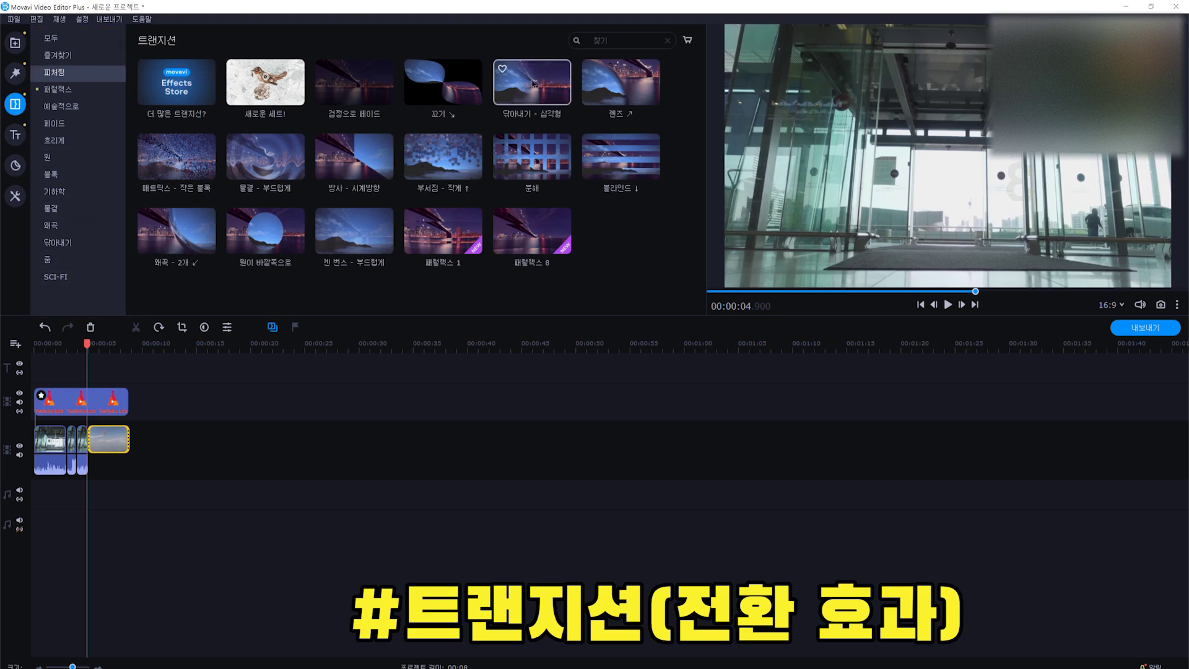
{"action": "left_click_drag", "start_coordinate": [534, 83], "coordinate": [90, 440]}
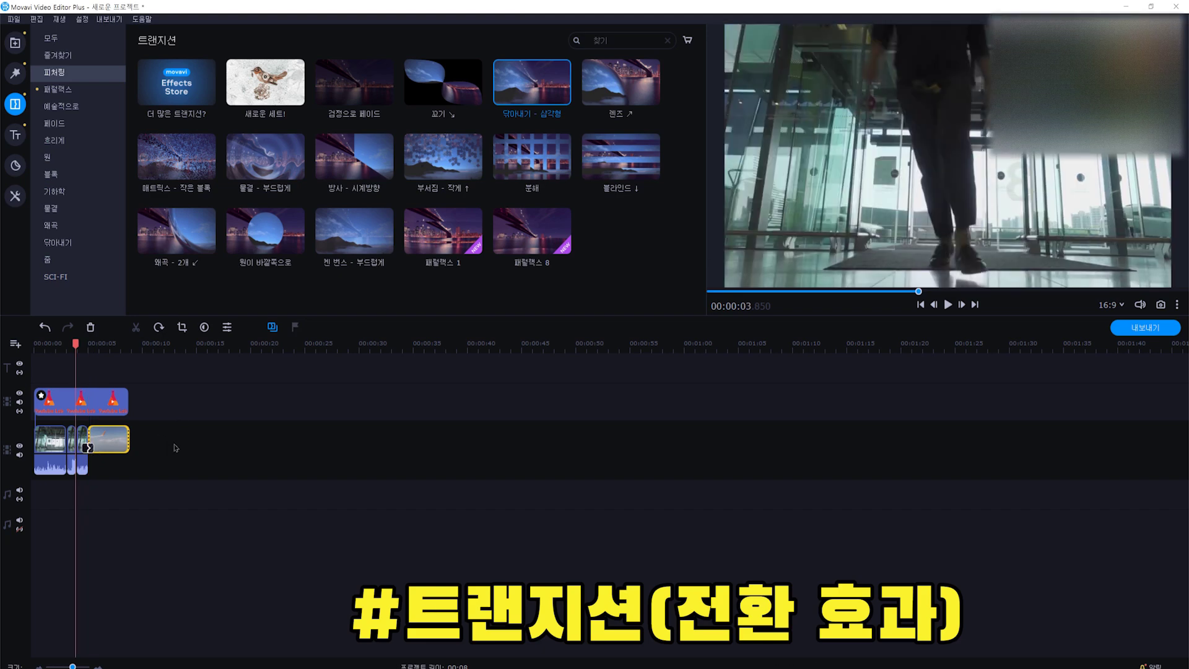
{"action": "key", "text": "space"}
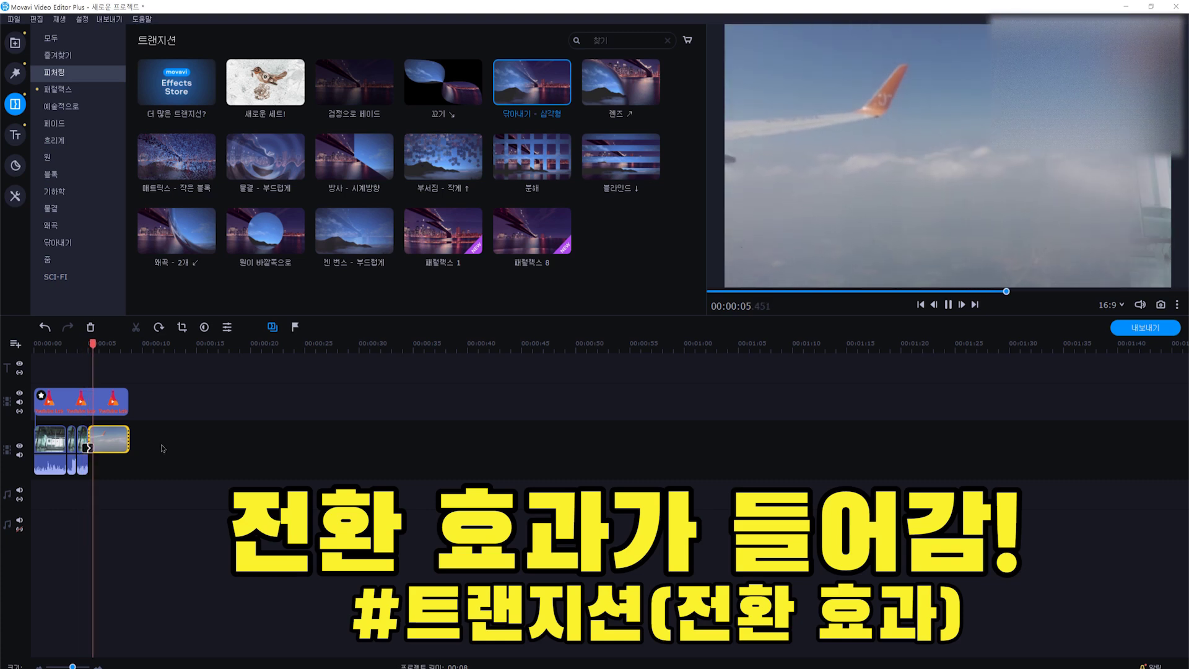
{"action": "key", "text": "space"}
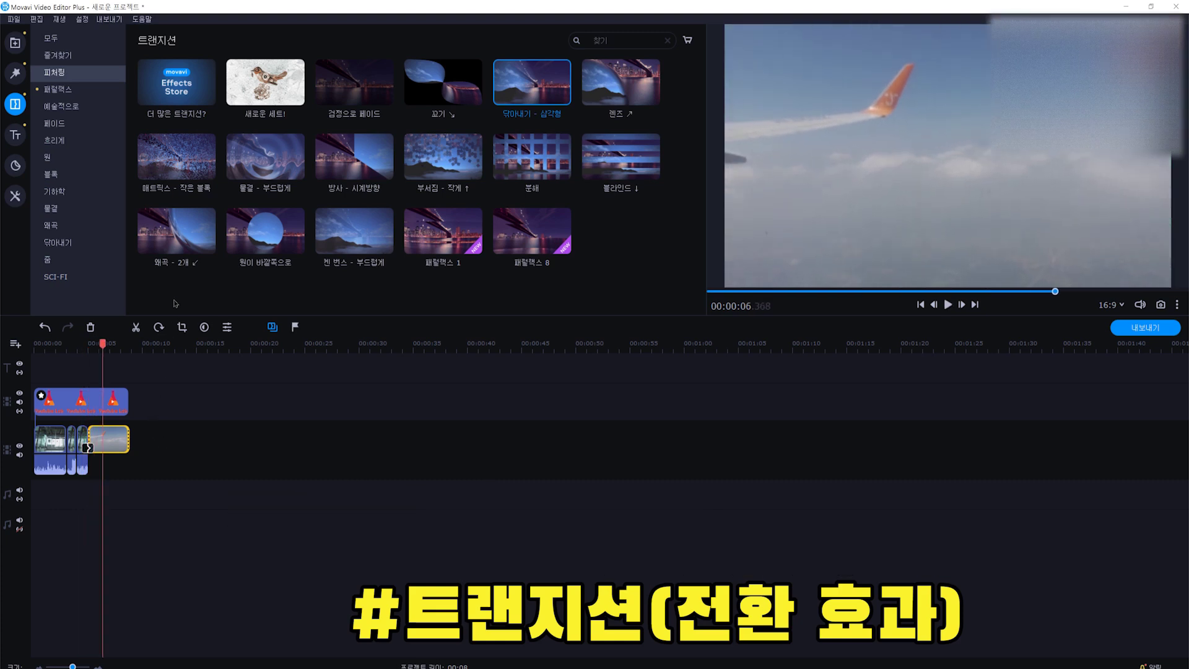
Browse the transition categories, add the SCI-FI transition Lazer scanning between the two short entrance clips and play it back
{"action": "left_click", "coordinate": [61, 138]}
{"action": "left_click", "coordinate": [61, 106]}
{"action": "left_click", "coordinate": [62, 57]}
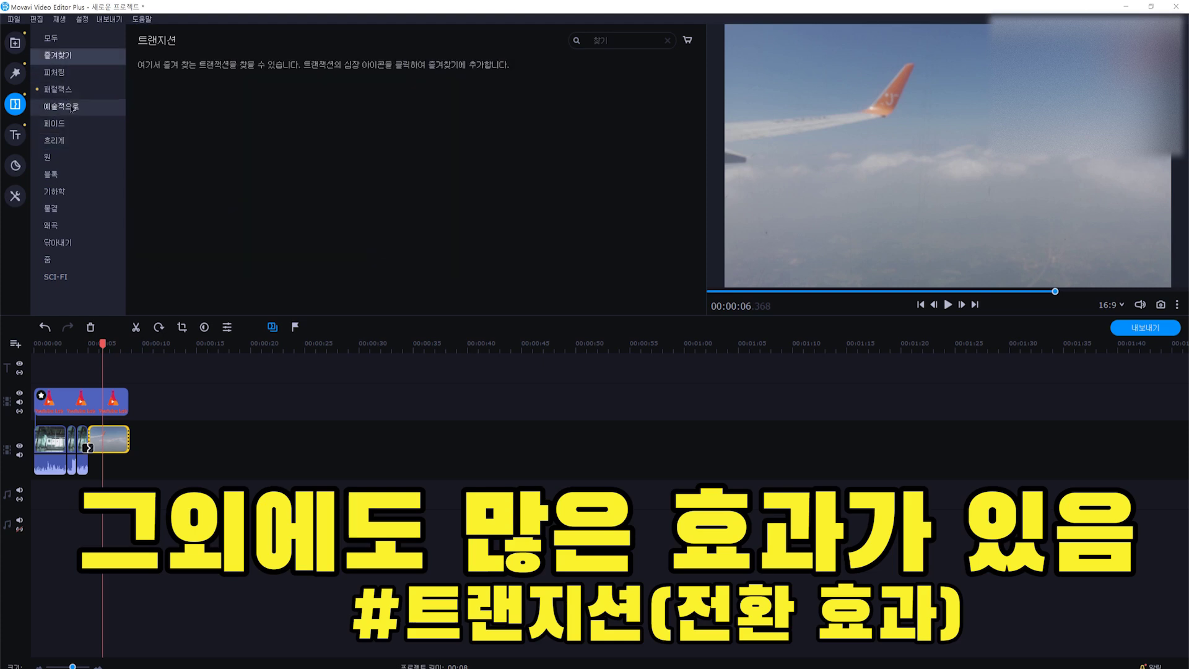
{"action": "left_click", "coordinate": [61, 42]}
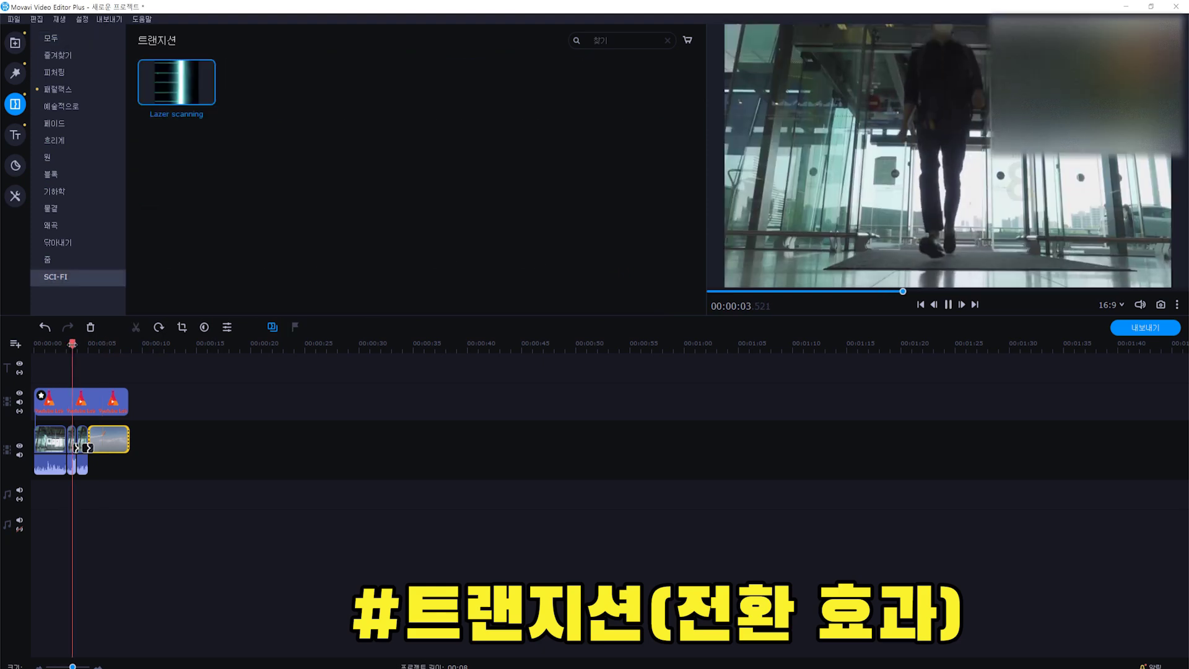
{"action": "key", "text": "space"}
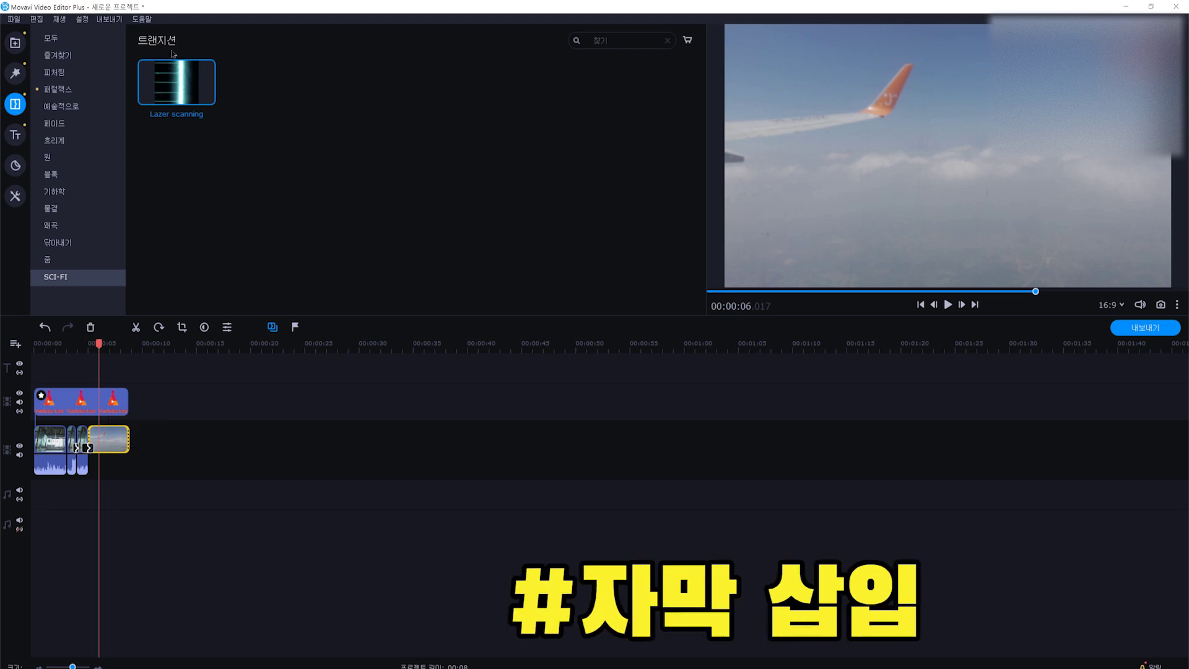
Add a 간단한 텍스트 title above the airplane wing clip and trim it to end with that clip
{"action": "left_click", "coordinate": [16, 134]}
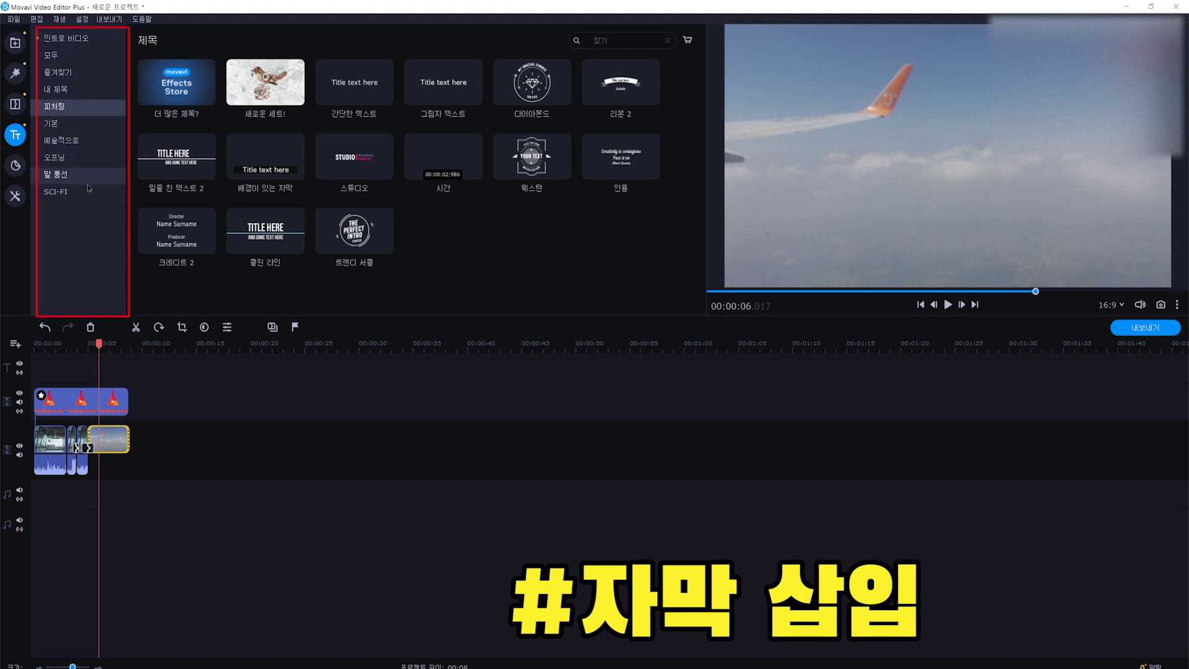
{"action": "left_click", "coordinate": [60, 128]}
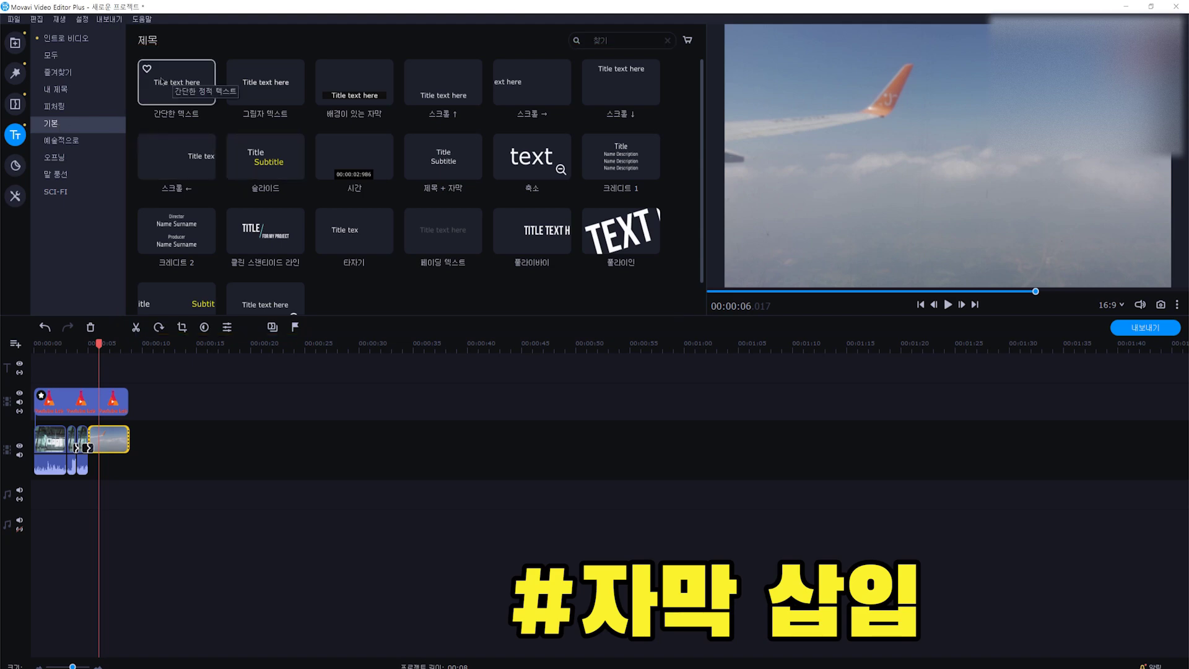
{"action": "left_click_drag", "start_coordinate": [163, 81], "coordinate": [92, 361]}
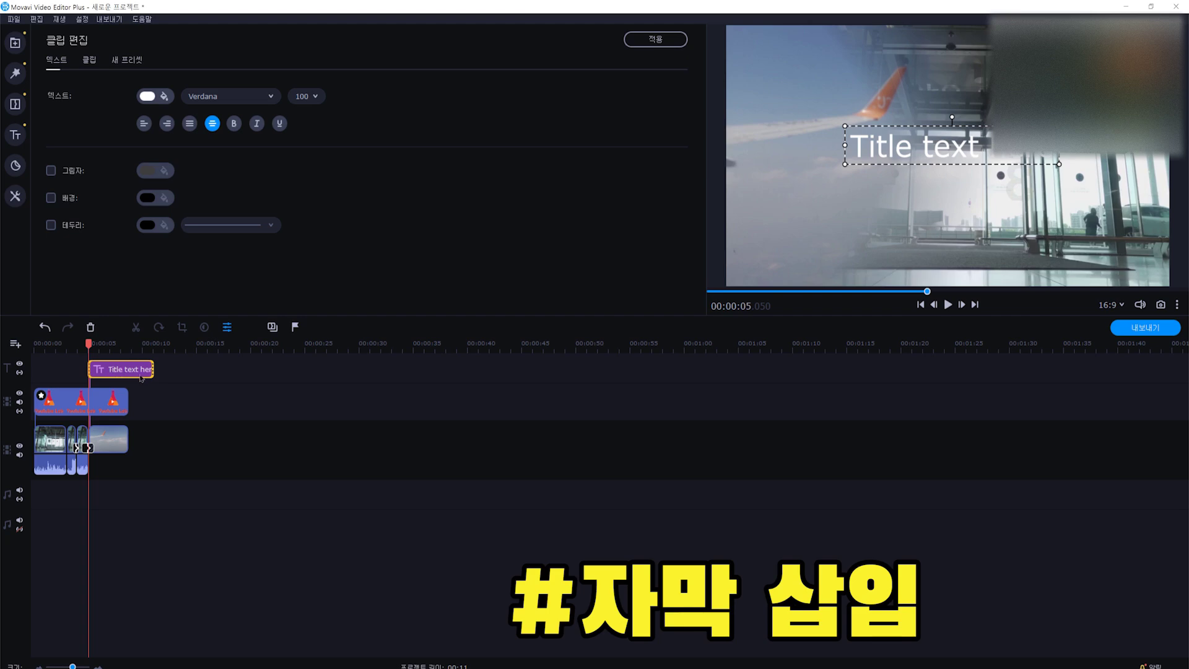
{"action": "left_click_drag", "start_coordinate": [152, 365], "coordinate": [104, 337]}
Replace the placeholder text of the title over the airplane wing clip with "JEJU VLOG!"
{"action": "double_click", "coordinate": [112, 369]}
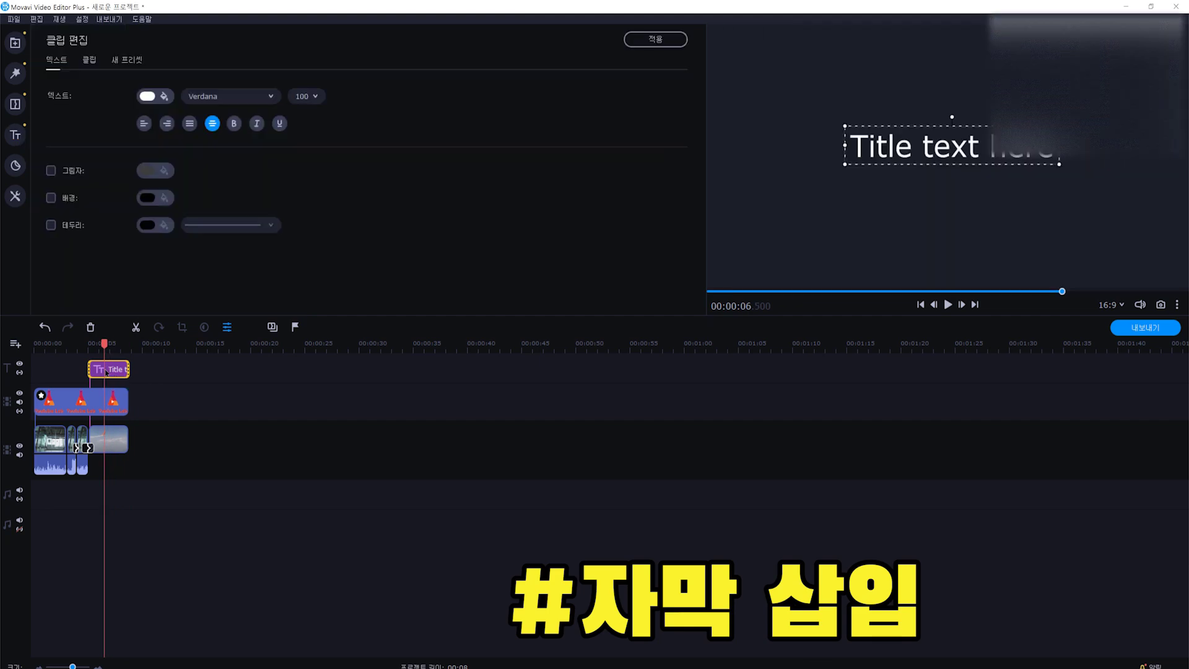
{"action": "double_click", "coordinate": [978, 148]}
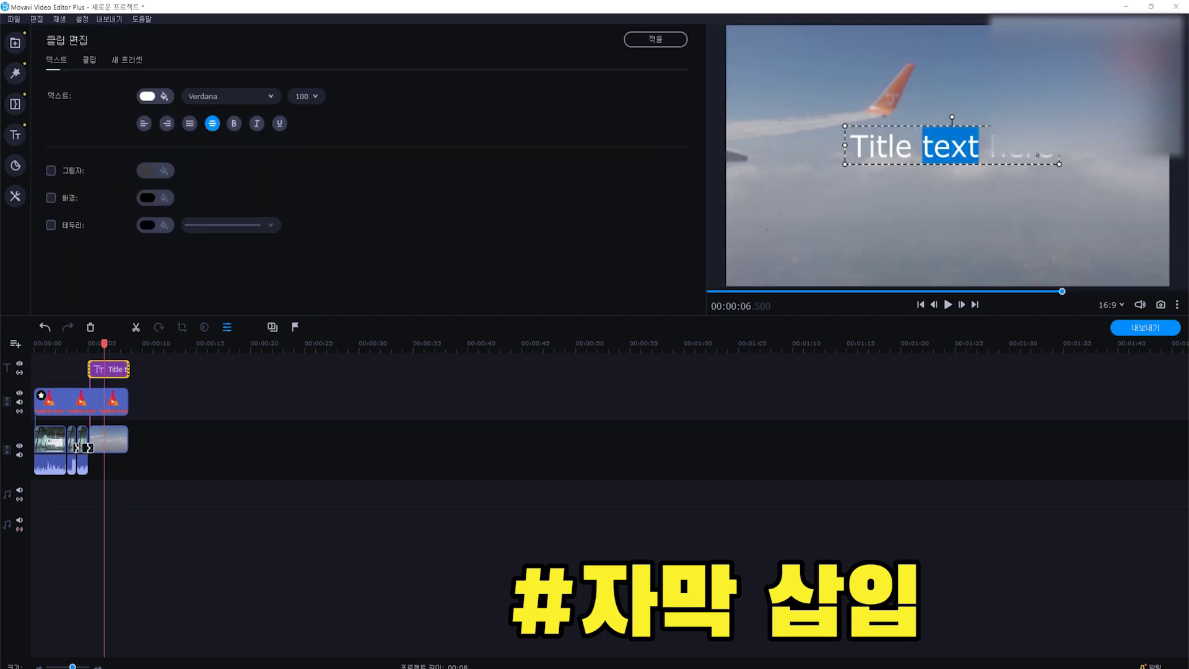
{"action": "key", "text": "ctrl+a"}
{"action": "type", "text": "JEJU VLOG"}
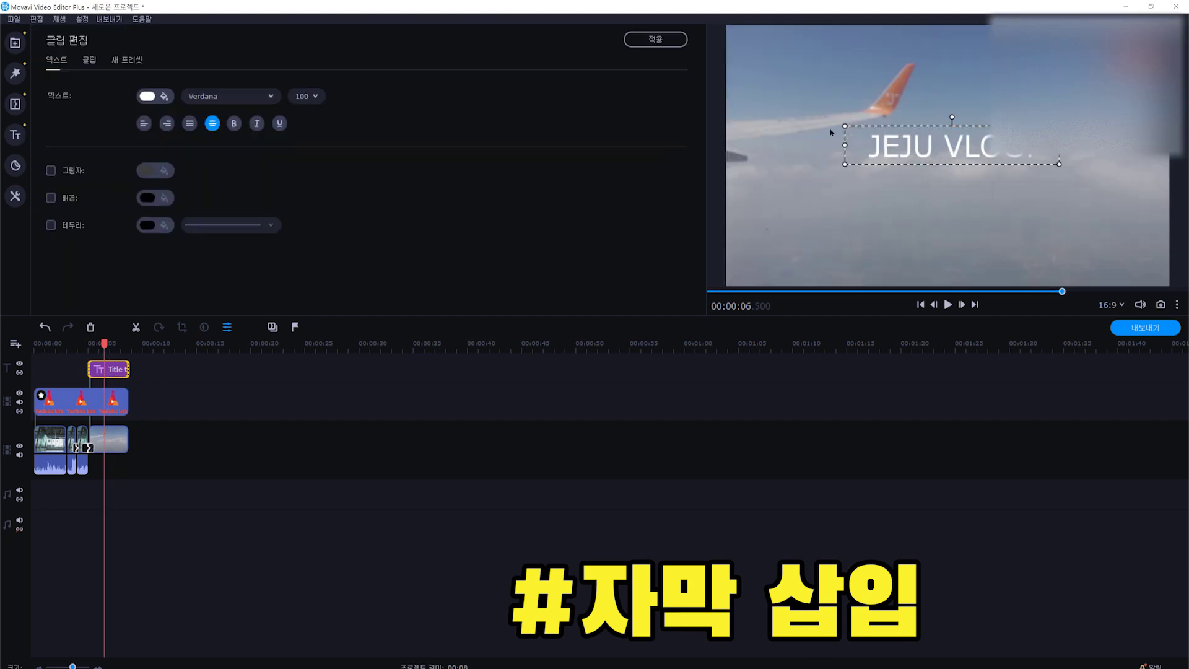
Set the JEJU VLOG! title's font to 배달의민족 주아 and enlarge its text box to nearly the full frame width
{"action": "left_click", "coordinate": [269, 101]}
{"action": "scroll", "coordinate": [273, 179], "scroll_direction": "down", "scroll_amount": 3}
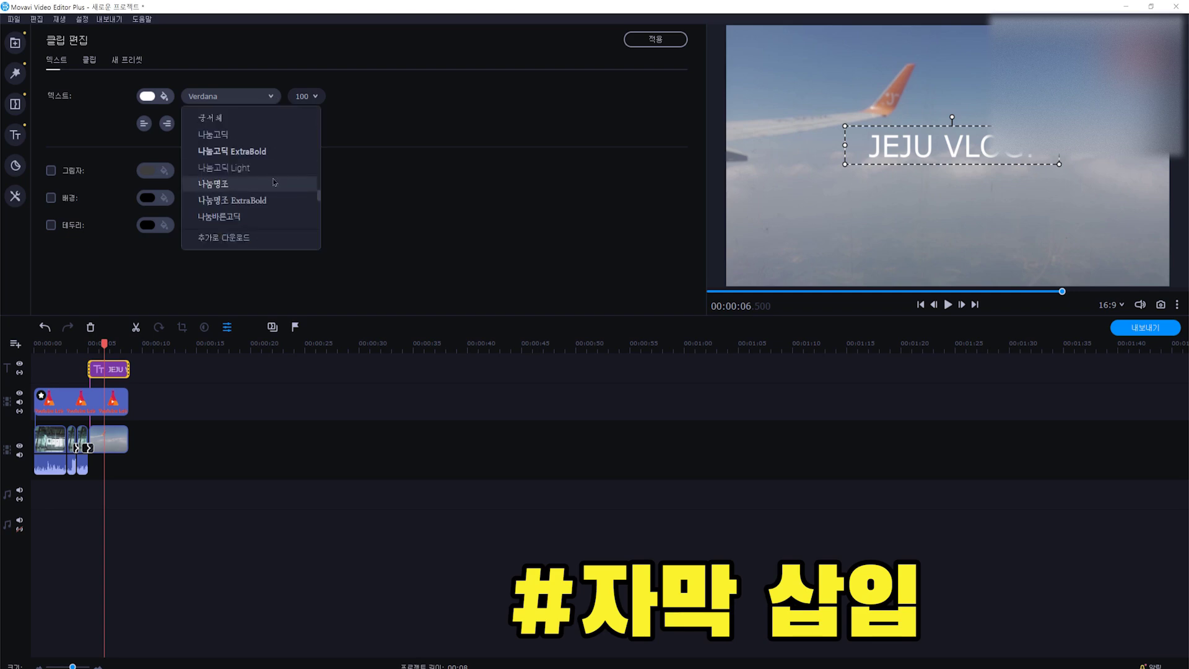
{"action": "scroll", "coordinate": [273, 181], "scroll_direction": "down", "scroll_amount": 2}
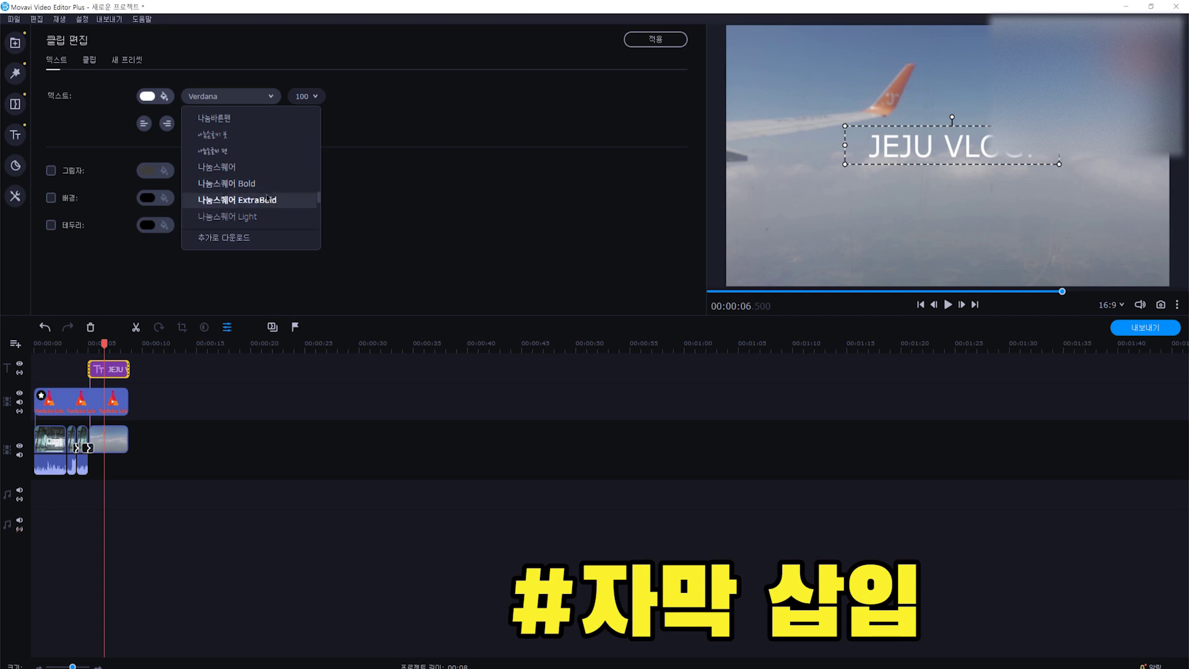
{"action": "scroll", "coordinate": [266, 198], "scroll_direction": "down", "scroll_amount": 2}
{"action": "left_click", "coordinate": [260, 199]}
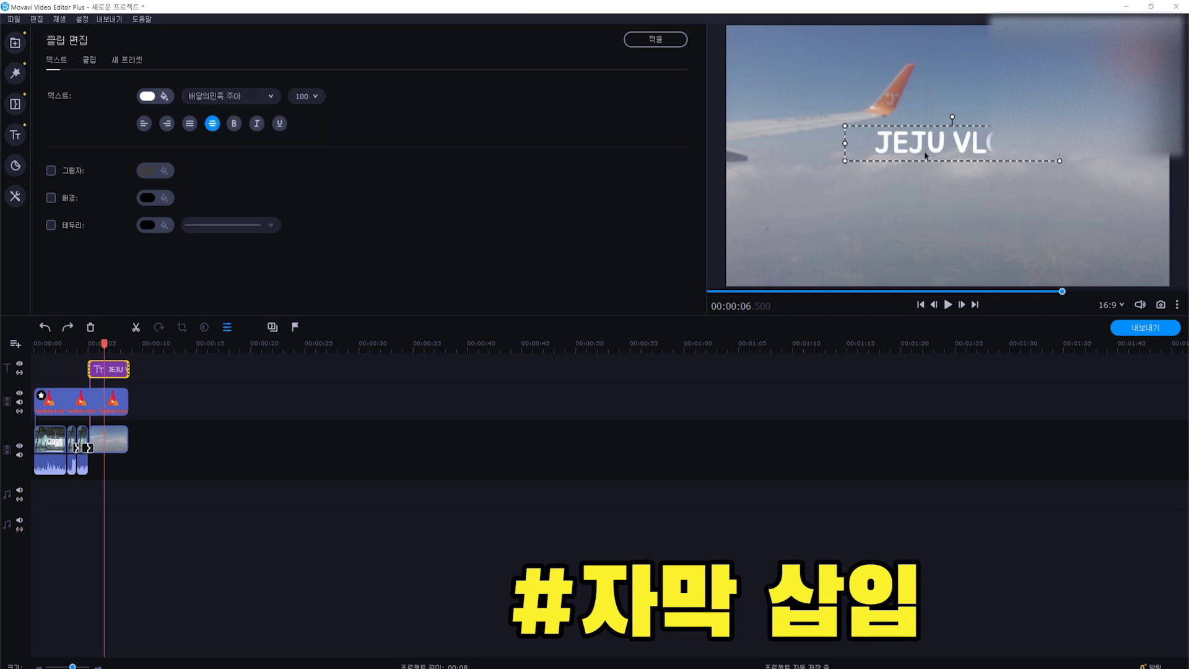
{"action": "left_click_drag", "start_coordinate": [846, 162], "coordinate": [733, 179]}
{"action": "left_click_drag", "start_coordinate": [1060, 153], "coordinate": [1035, 158]}
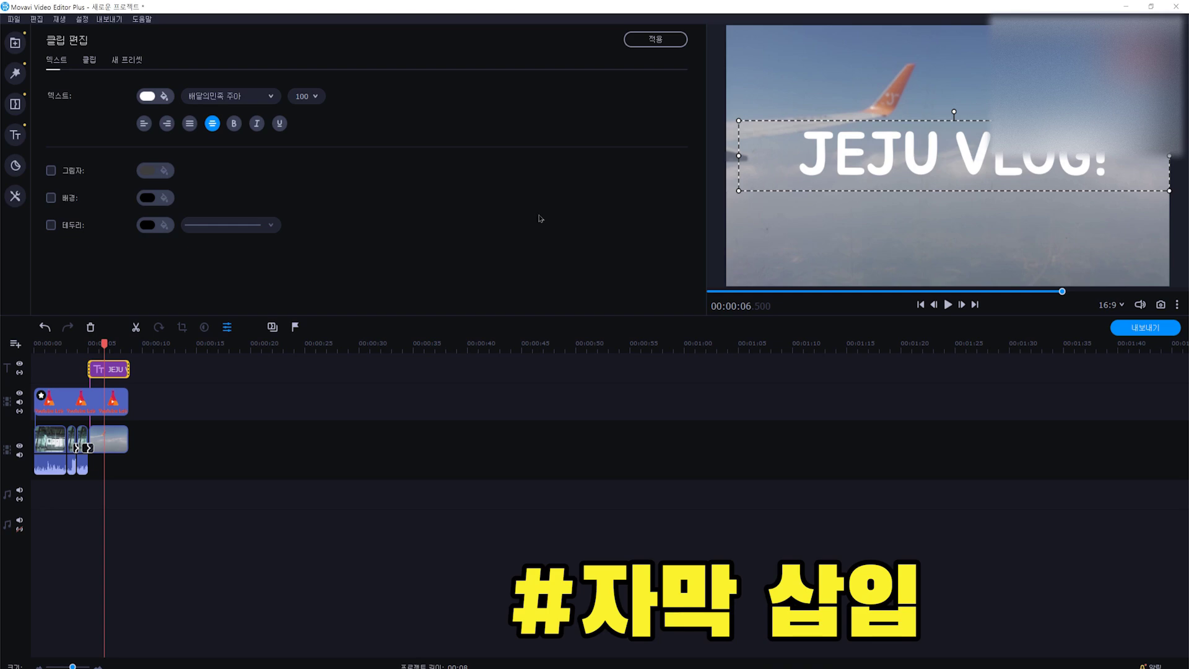
Give the JEJU VLOG! title a shadow and an outline, leaving its background off
{"action": "left_click", "coordinate": [51, 199]}
{"action": "left_click", "coordinate": [50, 198]}
{"action": "left_click", "coordinate": [51, 171]}
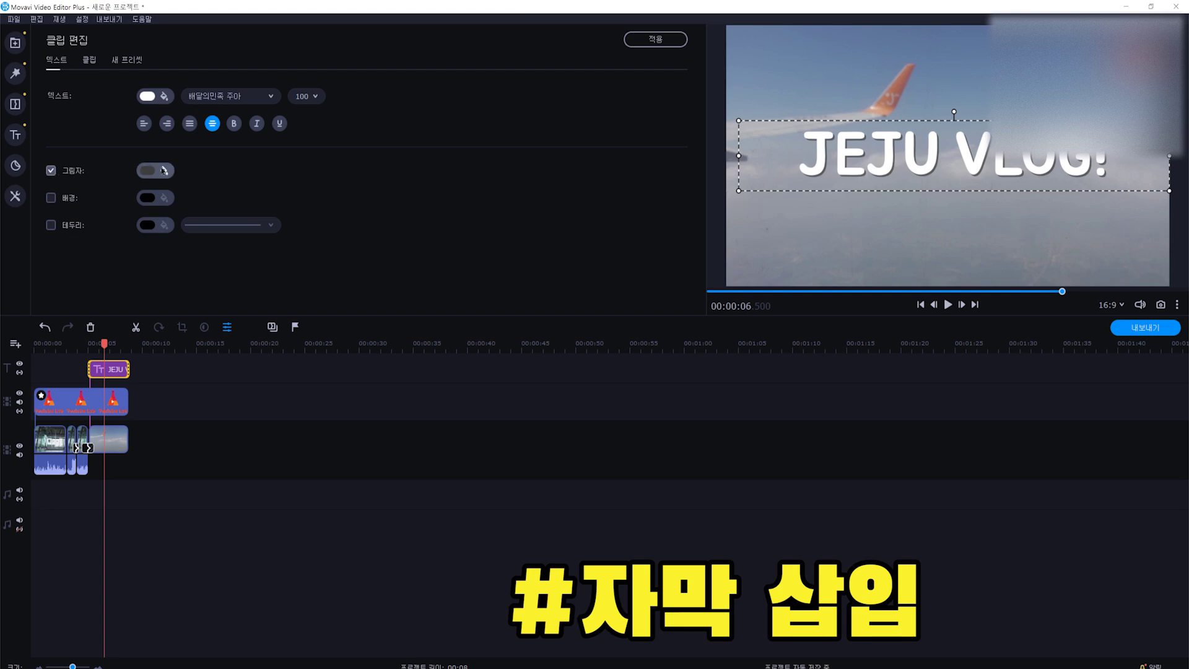
{"action": "left_click", "coordinate": [51, 225]}
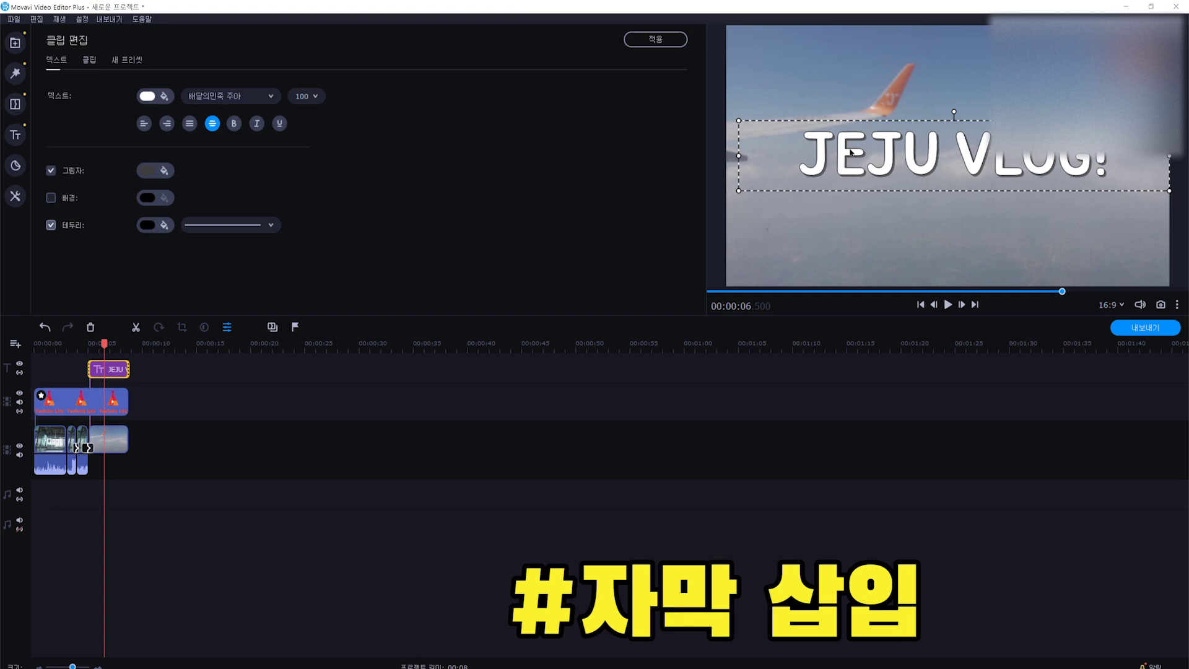
Add a 플라이인 title over the entrance clips, shifted slightly after the start of the video
{"action": "left_click", "coordinate": [15, 135]}
{"action": "left_click_drag", "start_coordinate": [620, 230], "coordinate": [39, 372]}
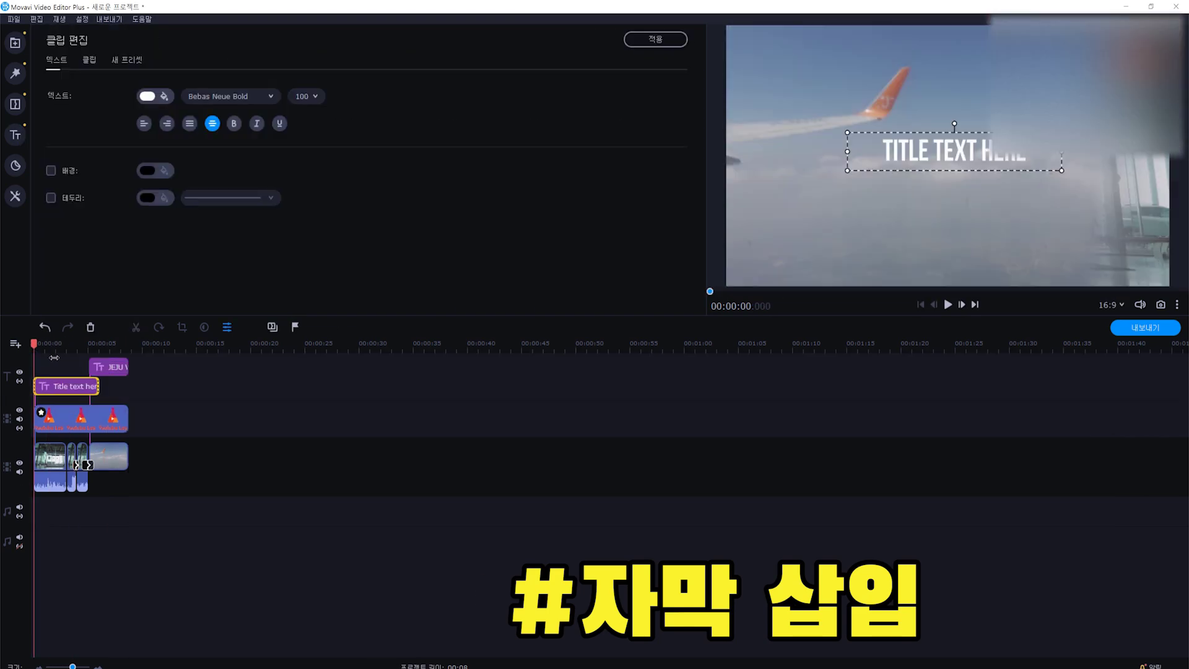
{"action": "left_click", "coordinate": [45, 344]}
{"action": "left_click", "coordinate": [45, 345]}
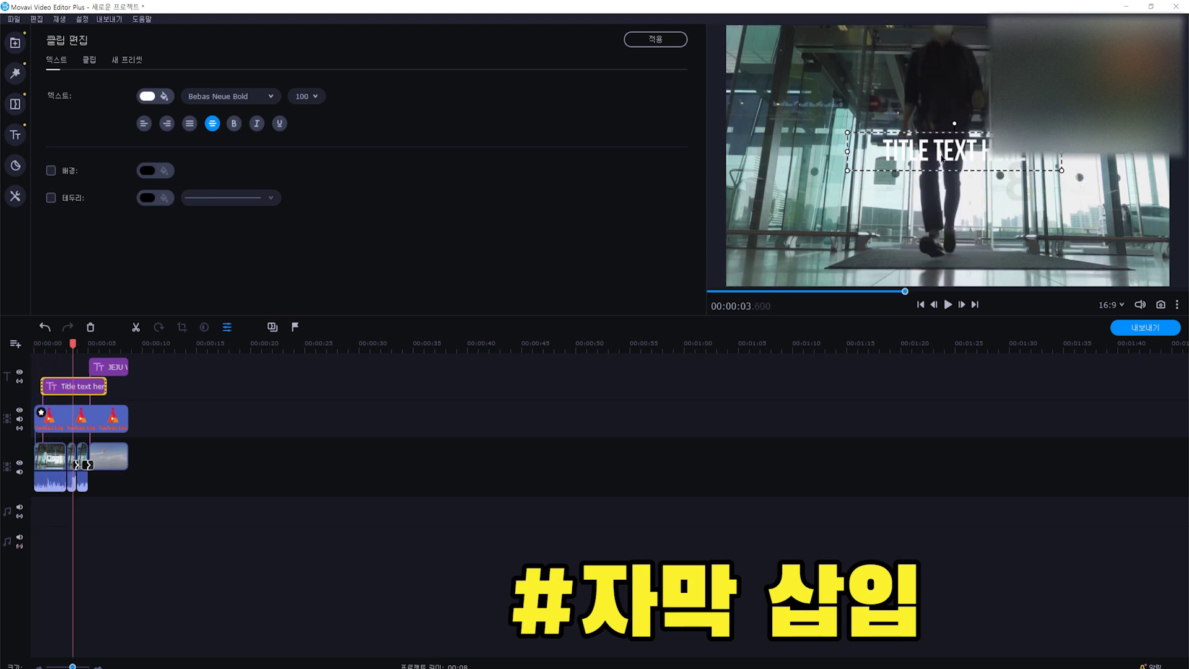
Replace the placeholder text of the title over the entrance clips with "제주도 출장!"
{"action": "double_click", "coordinate": [942, 158]}
{"action": "key", "text": "BackSpace"}
{"action": "type", "text": "ㅇ"}
{"action": "key", "text": "BackSpace"}
{"action": "type", "text": "W"}
{"action": "key", "text": "BackSpace"}
{"action": "type", "text": "제주도"}
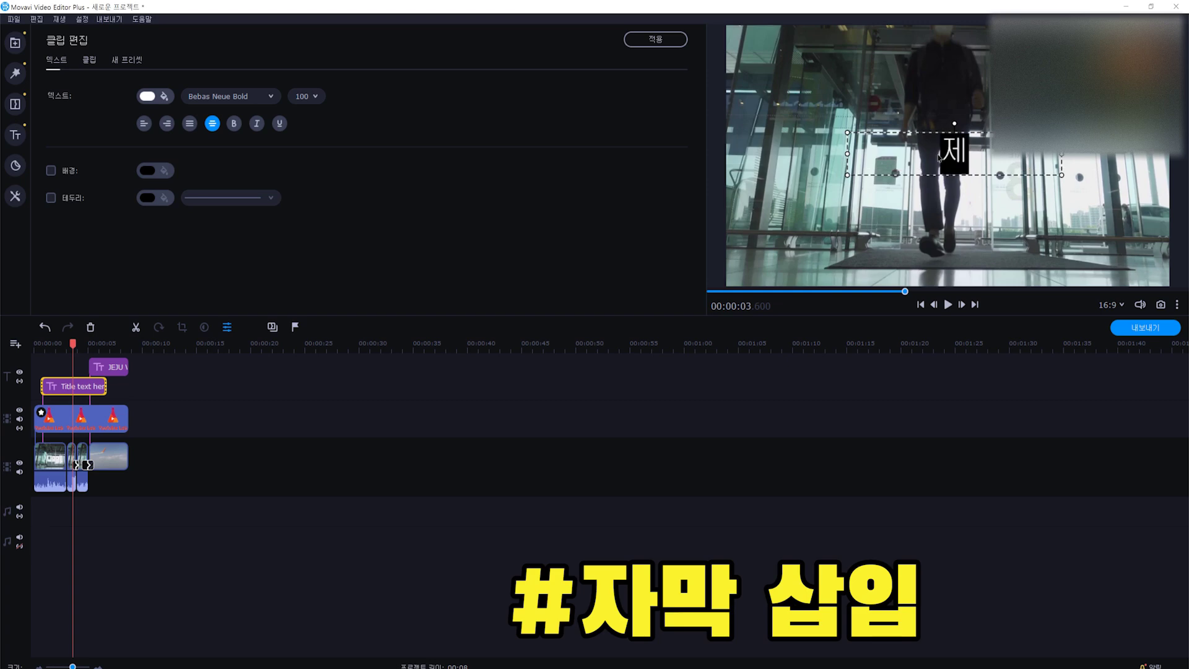
{"action": "type", "text": " 출장!"}
Change the font and text colour of the 제주도 출장! title
{"action": "left_click", "coordinate": [231, 96]}
{"action": "left_click", "coordinate": [217, 135]}
{"action": "left_click", "coordinate": [164, 96]}
{"action": "left_click", "coordinate": [222, 166]}
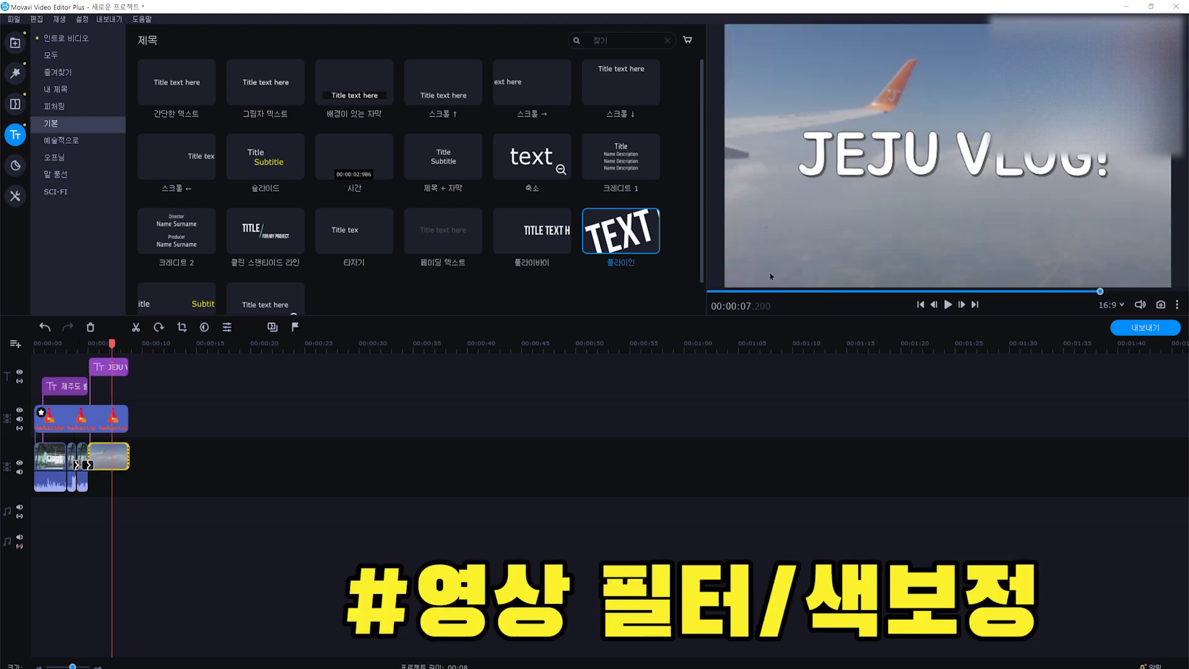
Try the 자동 채도 colour adjustment on the airplane wing clip
{"action": "left_click", "coordinate": [109, 457]}
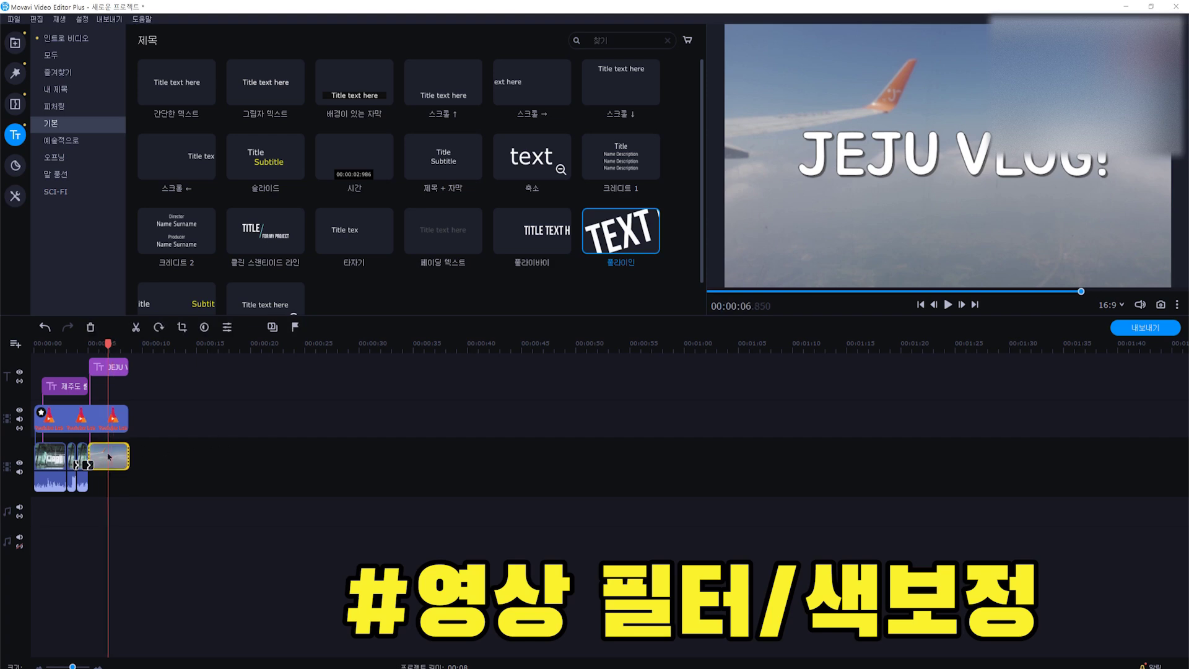
{"action": "left_click", "coordinate": [204, 328]}
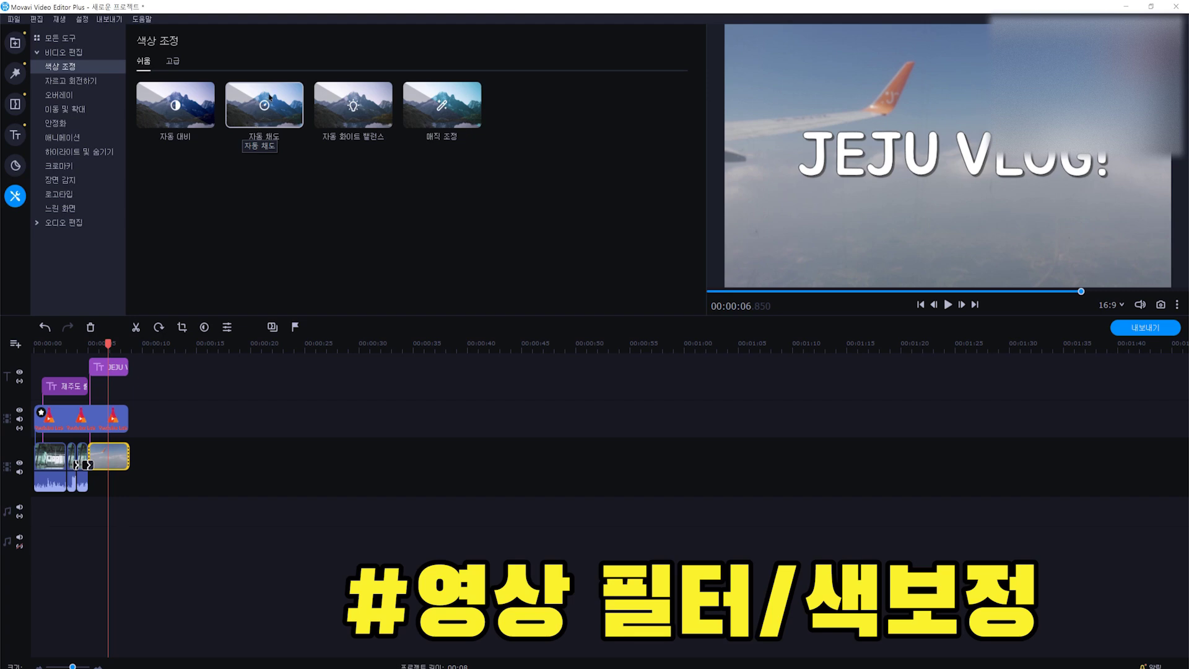
{"action": "left_click_drag", "start_coordinate": [270, 130], "coordinate": [103, 441]}
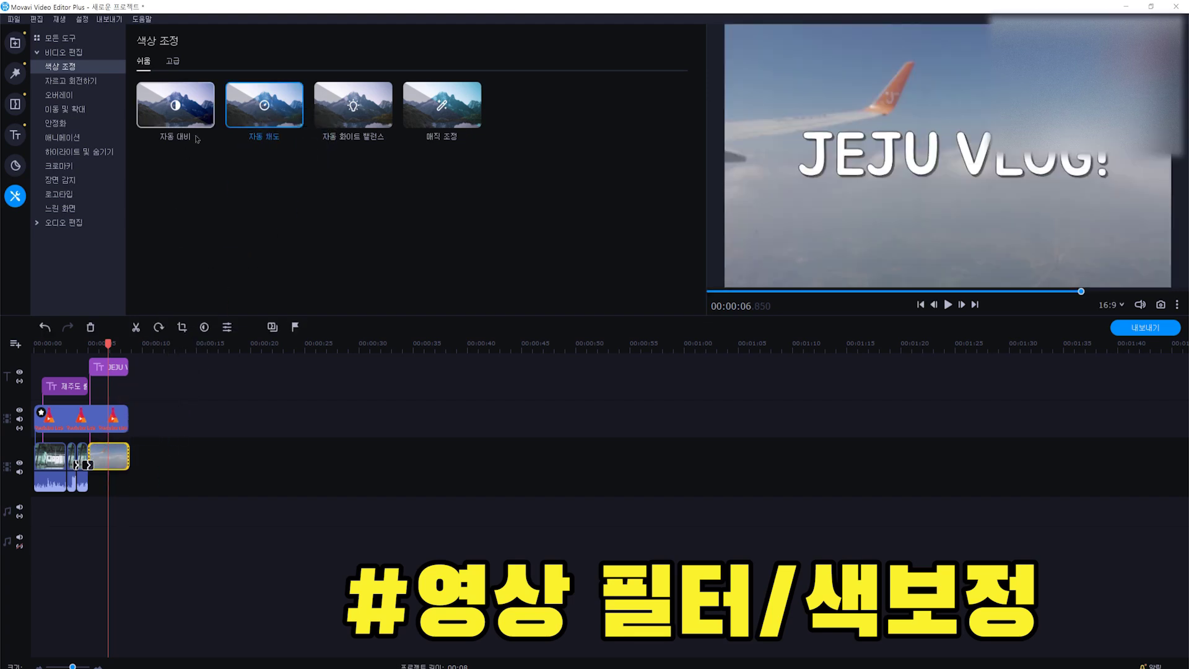
{"action": "left_click_drag", "start_coordinate": [255, 116], "coordinate": [118, 463]}
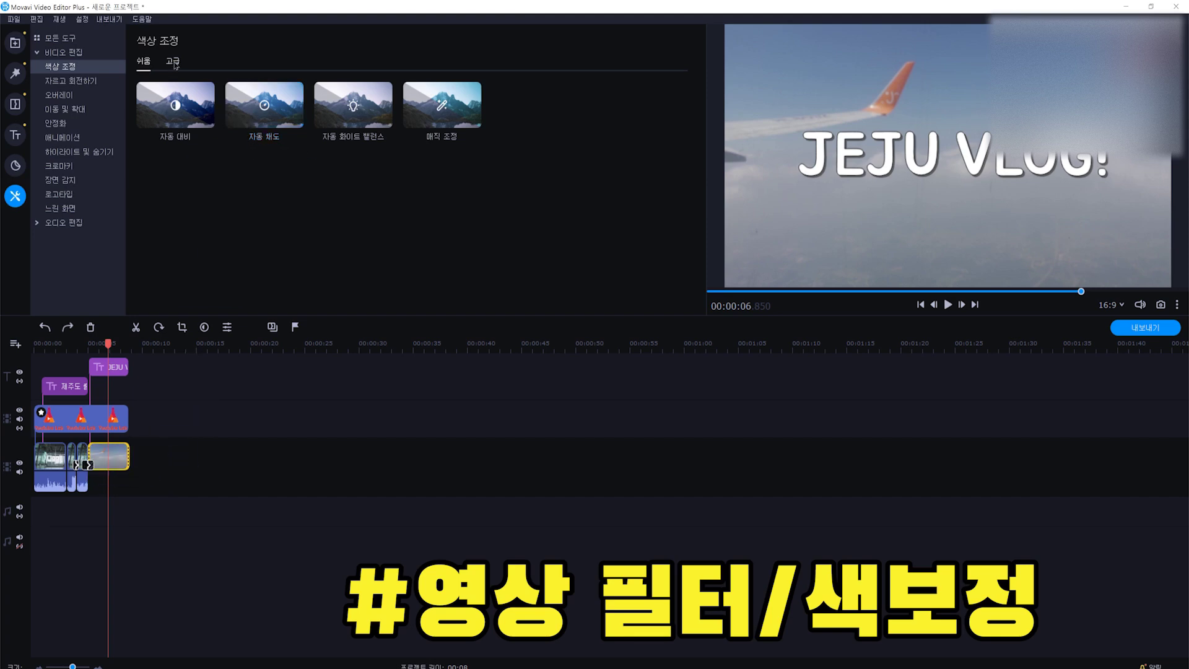
Set the airplane wing clip's advanced colour values to brightness 21, saturation 2.23, highlights 15, gamma 1.65 and temperature -4
{"action": "left_click", "coordinate": [173, 63]}
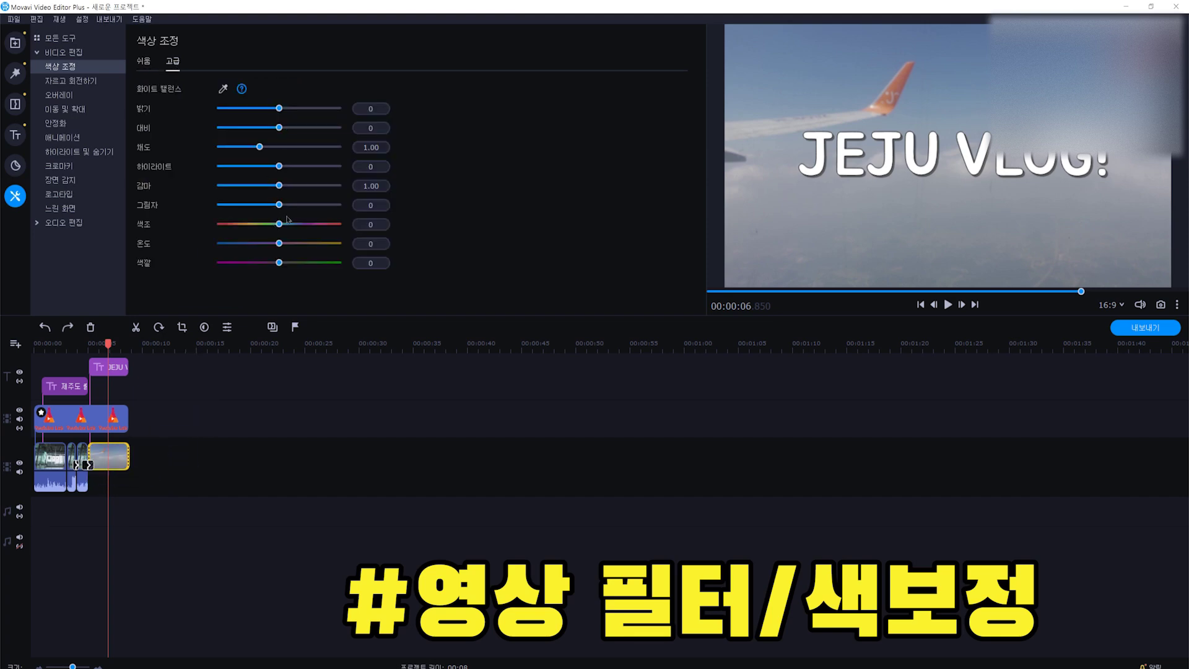
{"action": "left_click_drag", "start_coordinate": [259, 147], "coordinate": [307, 149]}
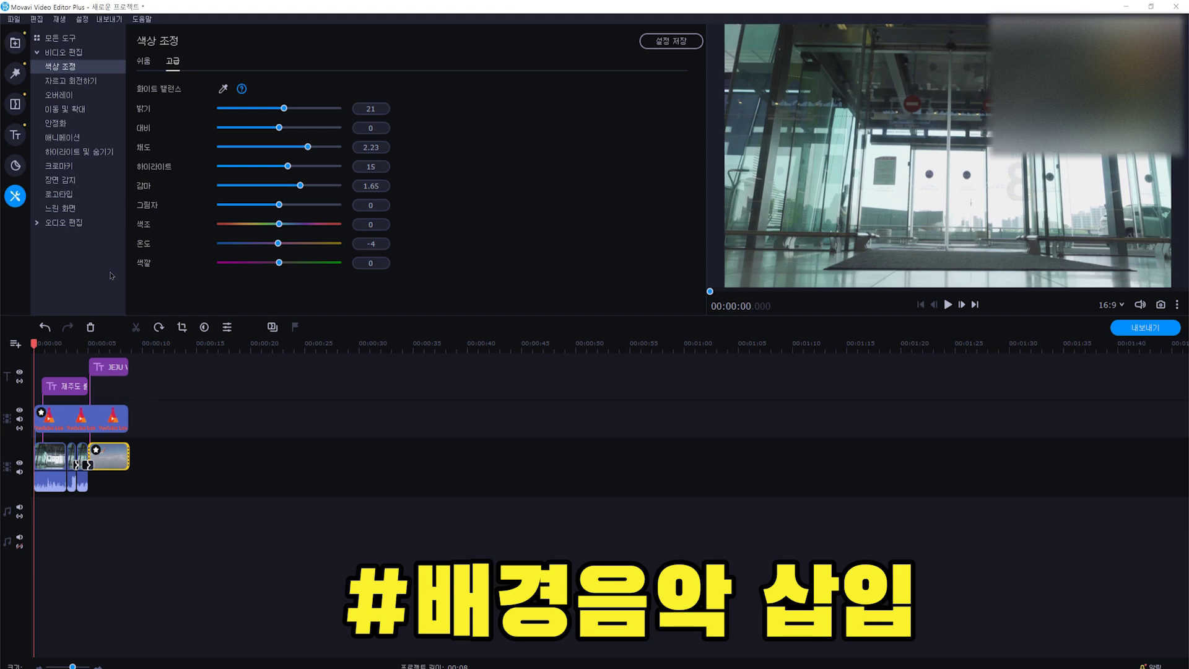
Preview the 디스커버리 and 럭셔리 tracks from the built-in music and place 럭셔리 at the start of the audio track
{"action": "left_click", "coordinate": [16, 44]}
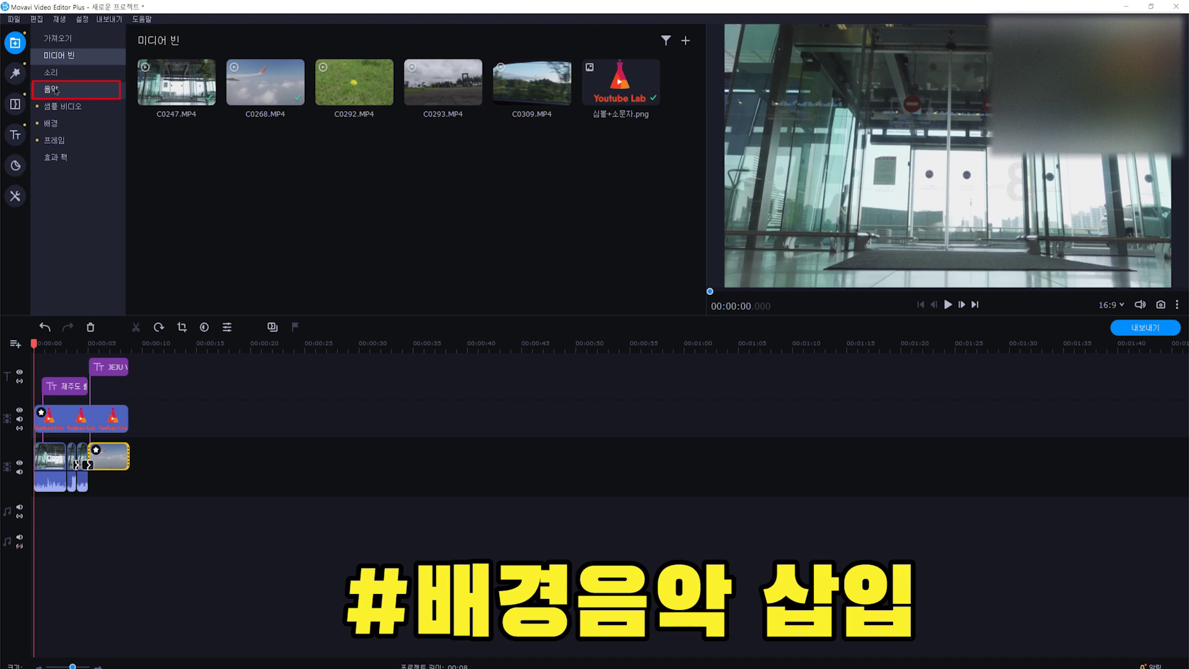
{"action": "left_click", "coordinate": [52, 90]}
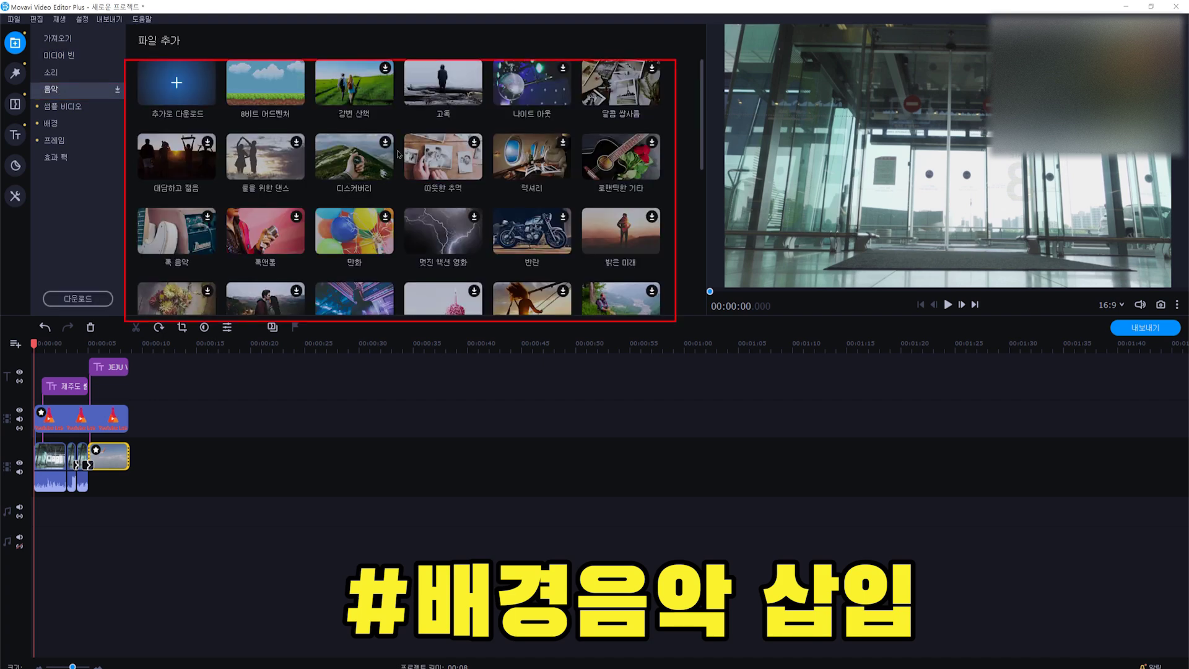
{"action": "left_click", "coordinate": [386, 149]}
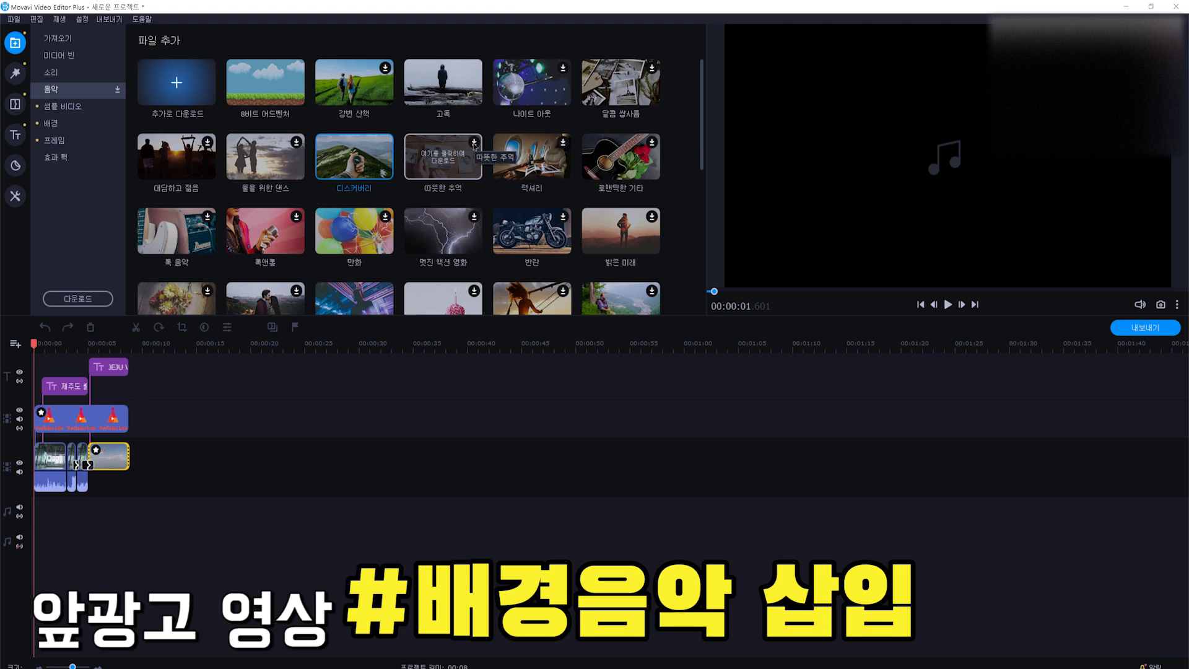
{"action": "left_click", "coordinate": [534, 165]}
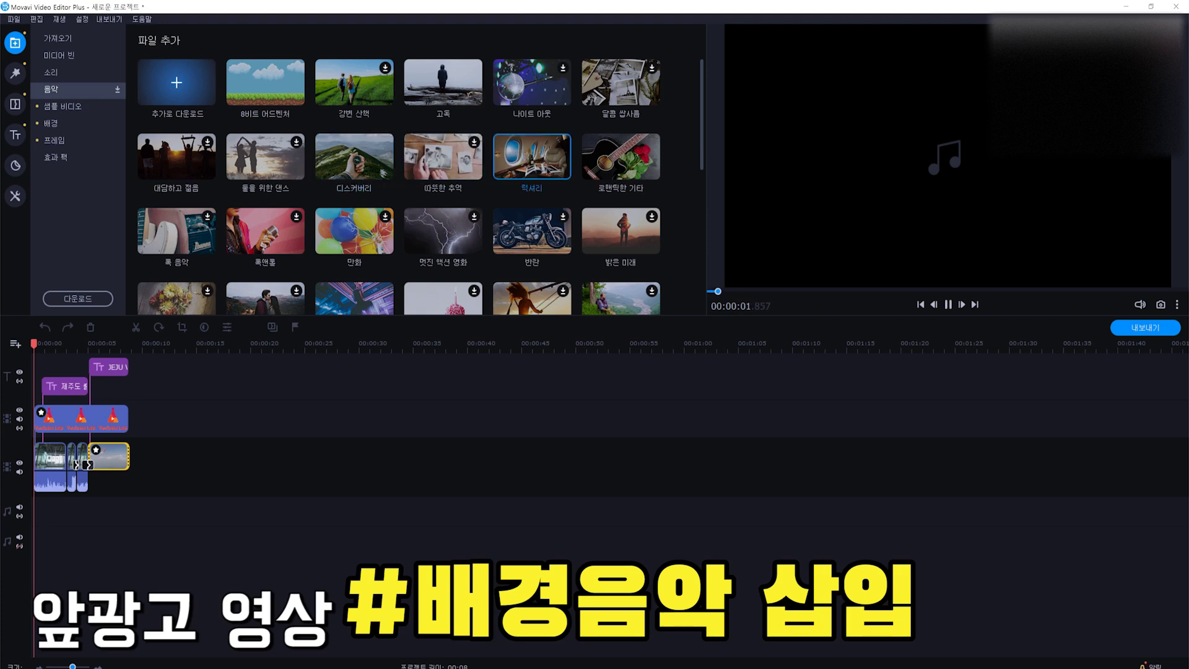
{"action": "left_click", "coordinate": [947, 307]}
{"action": "left_click_drag", "start_coordinate": [531, 154], "coordinate": [38, 521]}
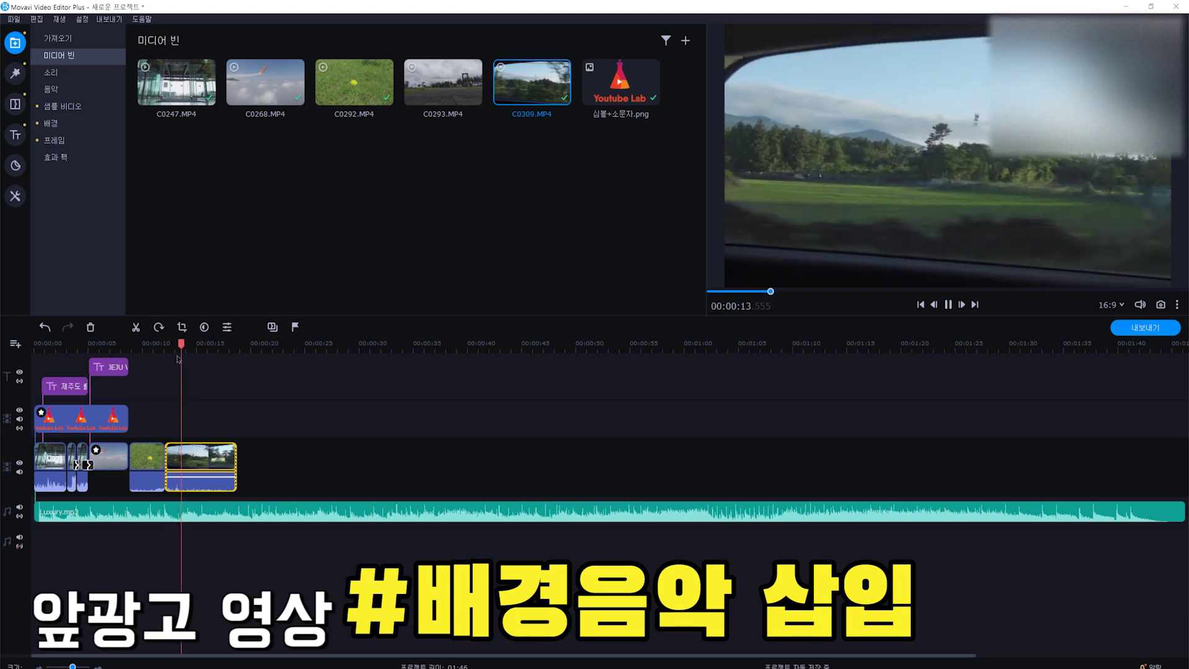
Add a volume point to the Luxury.mp3 background music at about 2.65 seconds
{"action": "key", "text": "space"}
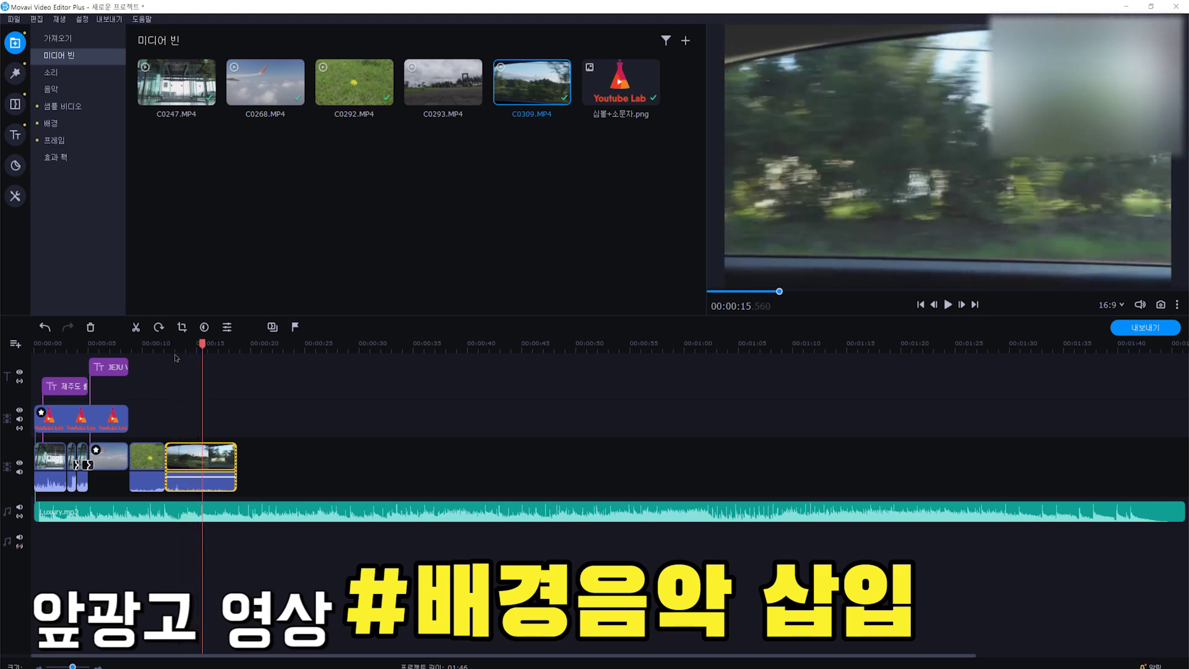
{"action": "left_click", "coordinate": [75, 348]}
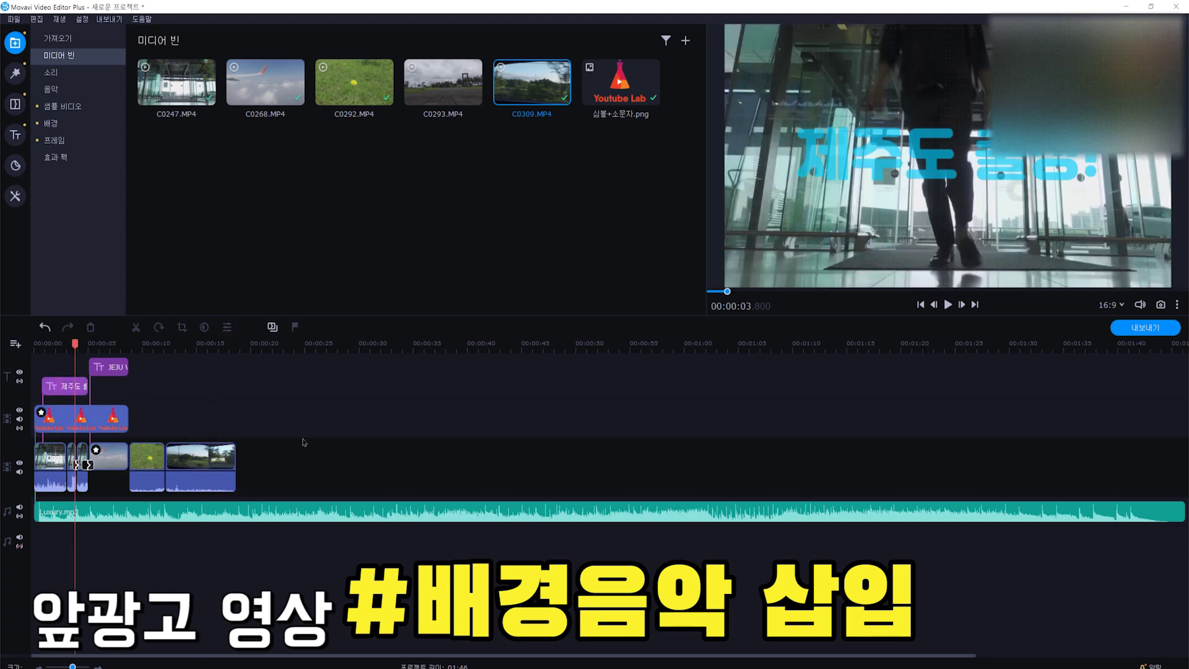
{"action": "left_click", "coordinate": [232, 514]}
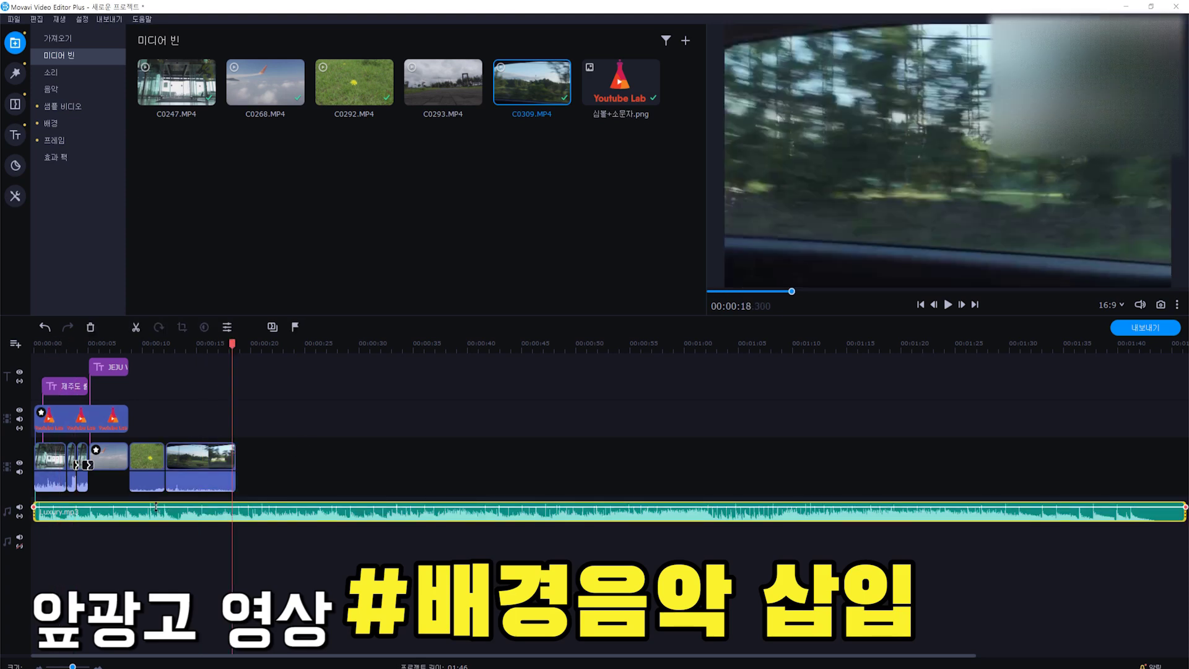
{"action": "left_click_drag", "start_coordinate": [148, 506], "coordinate": [148, 507]}
{"action": "left_click_drag", "start_coordinate": [147, 343], "coordinate": [63, 342]}
{"action": "right_click", "coordinate": [63, 512]}
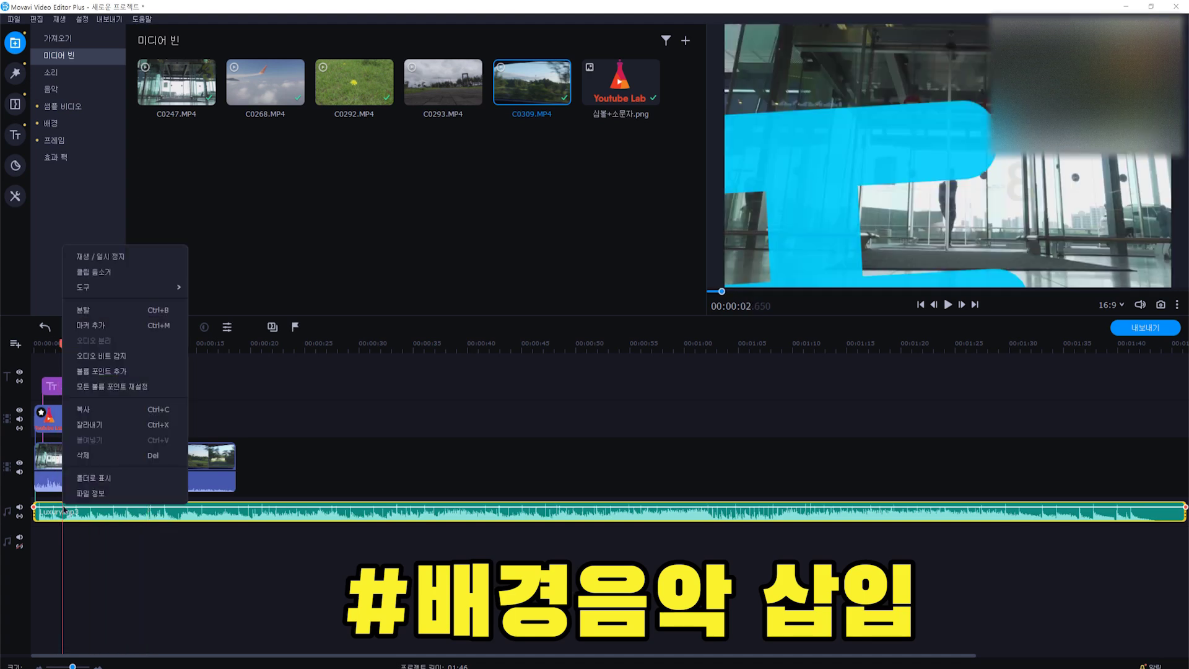
{"action": "left_click", "coordinate": [106, 378]}
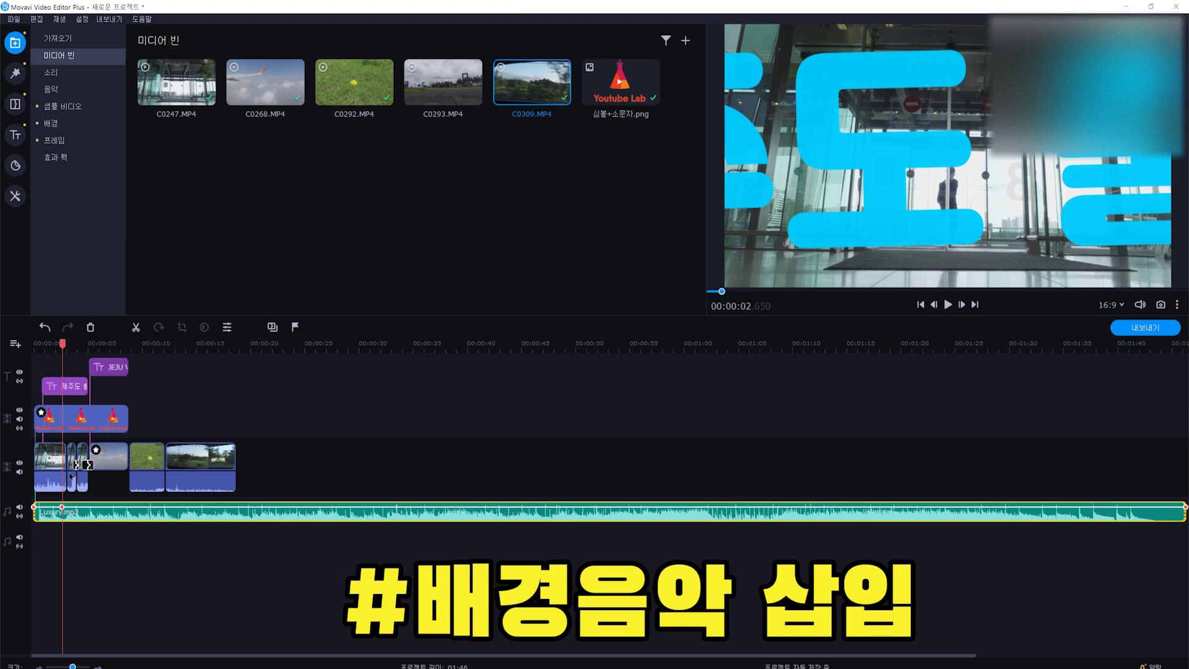
Shape the music's volume at its start and with another point at about 7.75 seconds, and trim the track to the last video clip's end
{"action": "left_click", "coordinate": [111, 342]}
{"action": "left_click", "coordinate": [118, 342]}
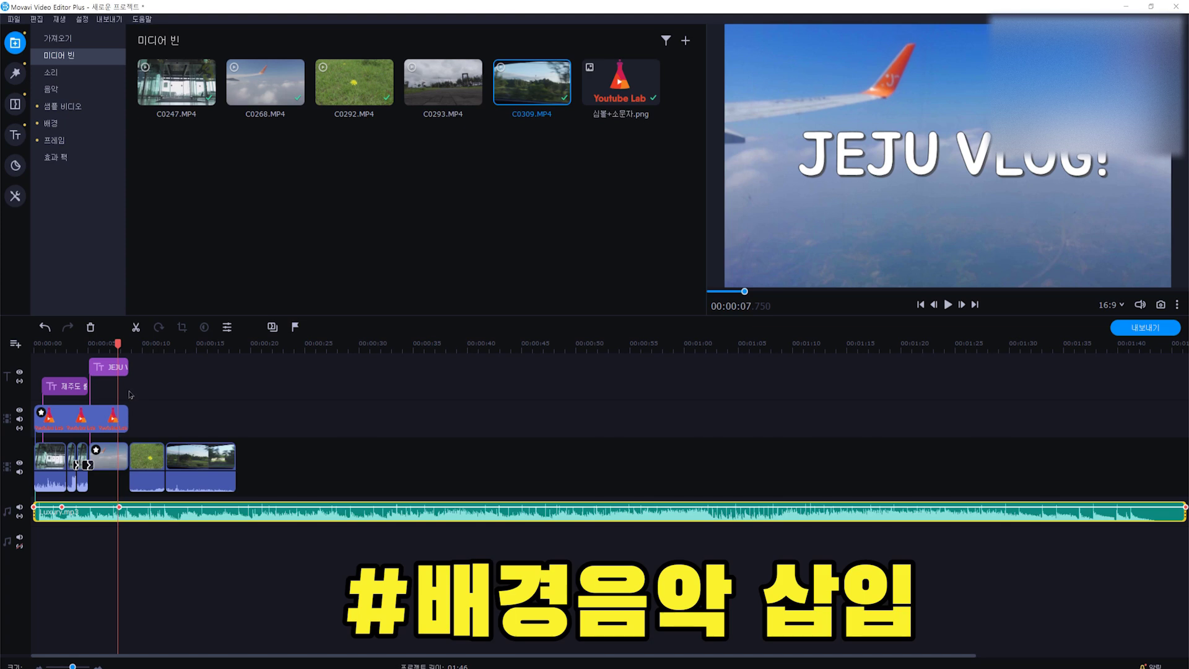
{"action": "left_click_drag", "start_coordinate": [34, 507], "coordinate": [120, 512]}
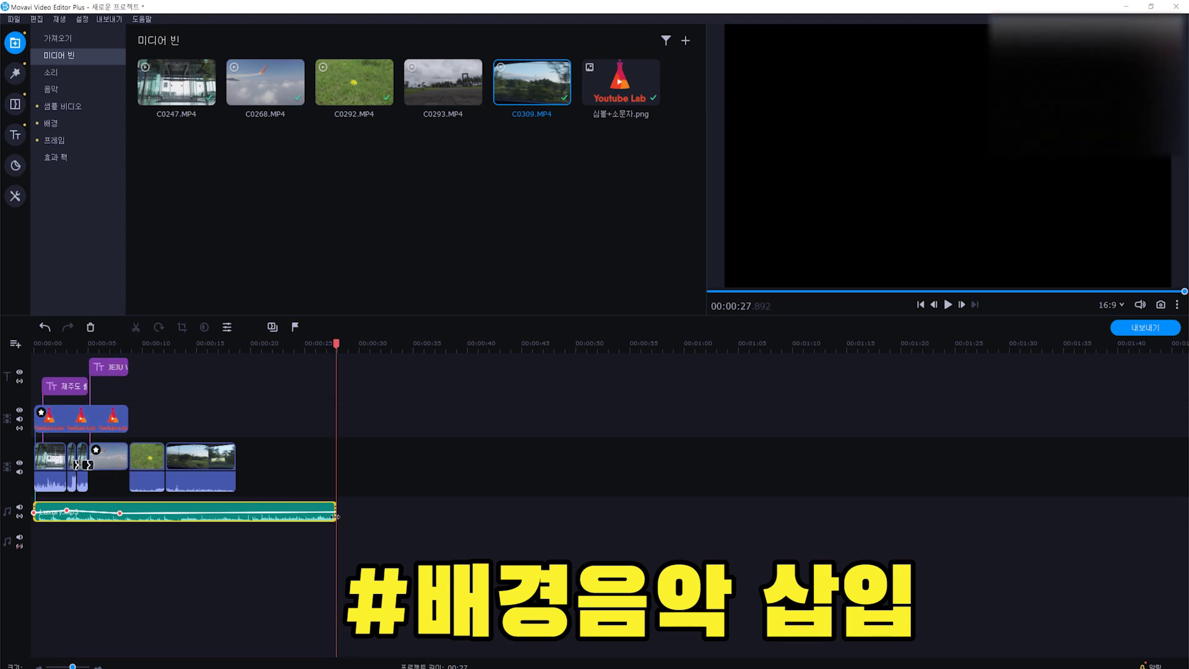
{"action": "left_click_drag", "start_coordinate": [340, 516], "coordinate": [241, 516]}
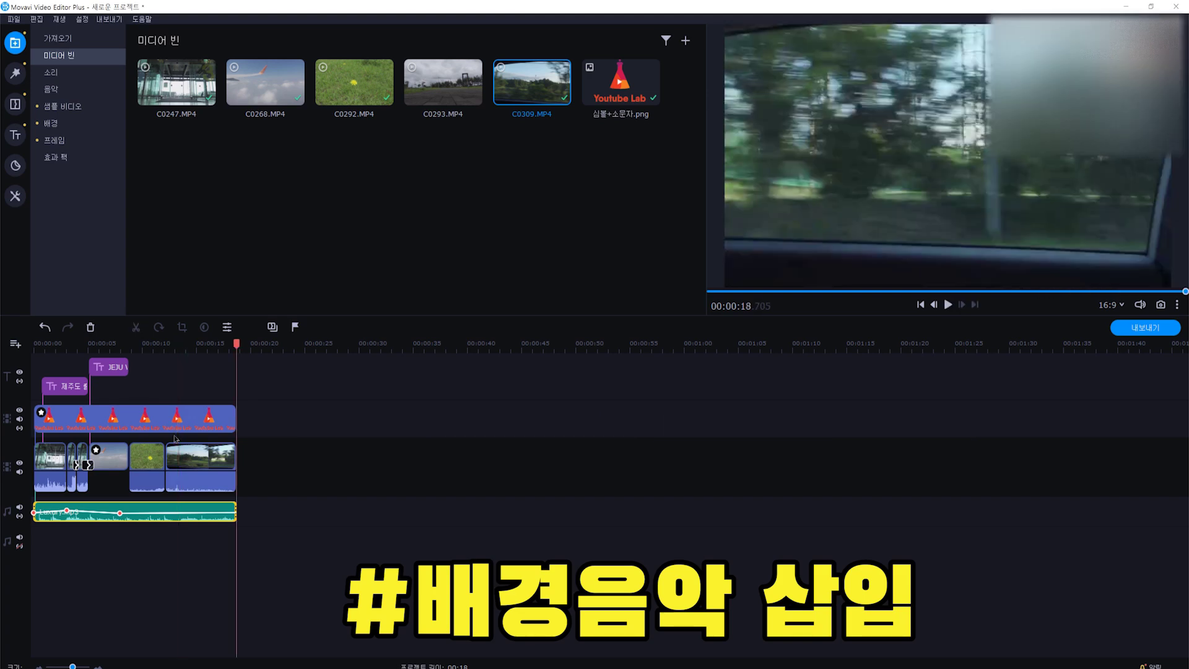
Insert the 니트 intro video at the beginning of the timeline
{"action": "left_click", "coordinate": [16, 137]}
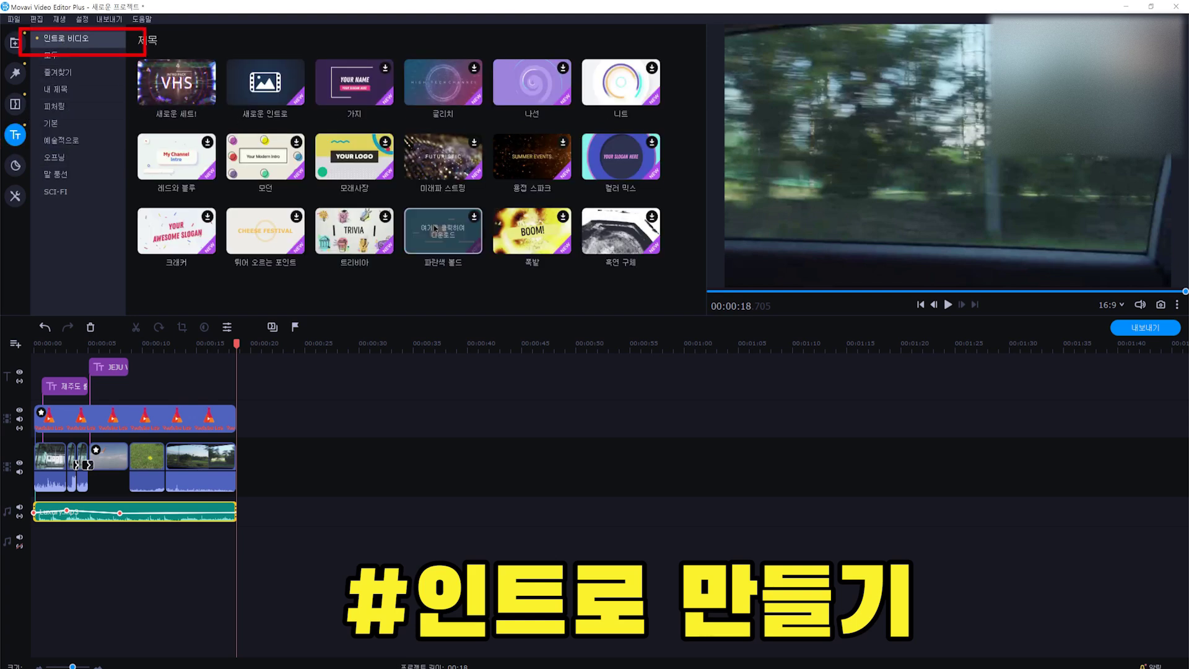
{"action": "mouse_move", "coordinate": [345, 168]}
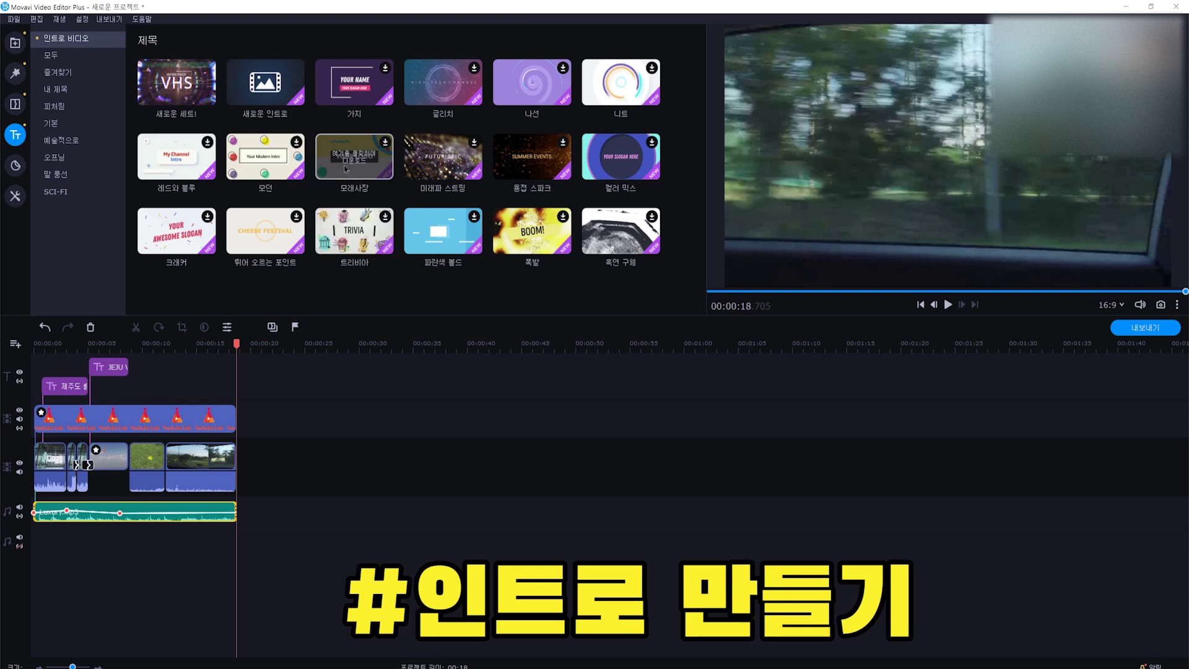
{"action": "right_click", "coordinate": [622, 83]}
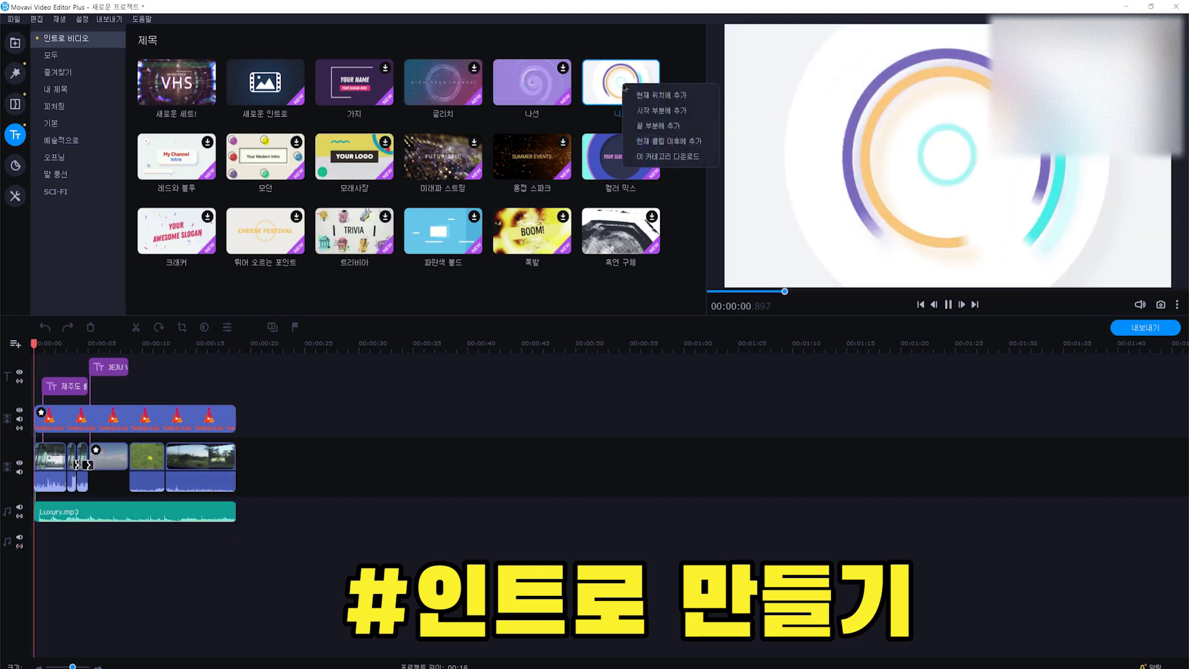
{"action": "left_click", "coordinate": [664, 112]}
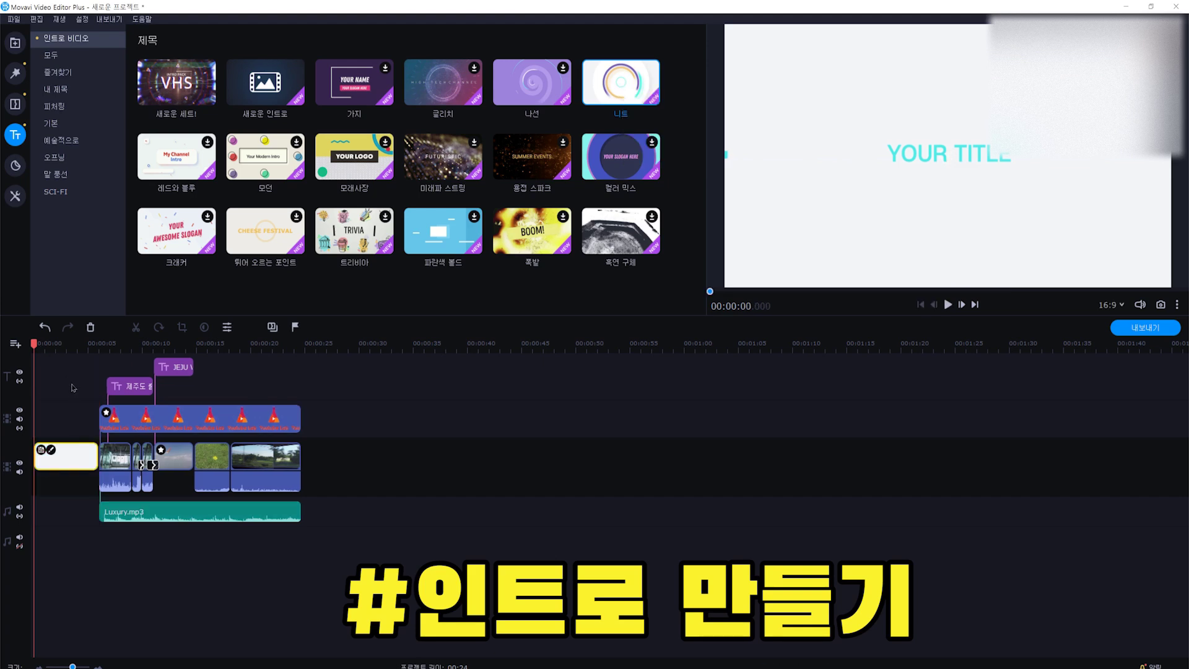
Open the intro clip for editing and replace its YOUR TITLE text with 유튜브랩!
{"action": "left_click", "coordinate": [41, 344]}
{"action": "mouse_move", "coordinate": [44, 344]}
{"action": "left_mouse_down"}
{"action": "mouse_move", "coordinate": [76, 346]}
{"action": "mouse_move", "coordinate": [59, 345]}
{"action": "left_mouse_up"}
{"action": "left_click_drag", "start_coordinate": [55, 456], "coordinate": [120, 554]}
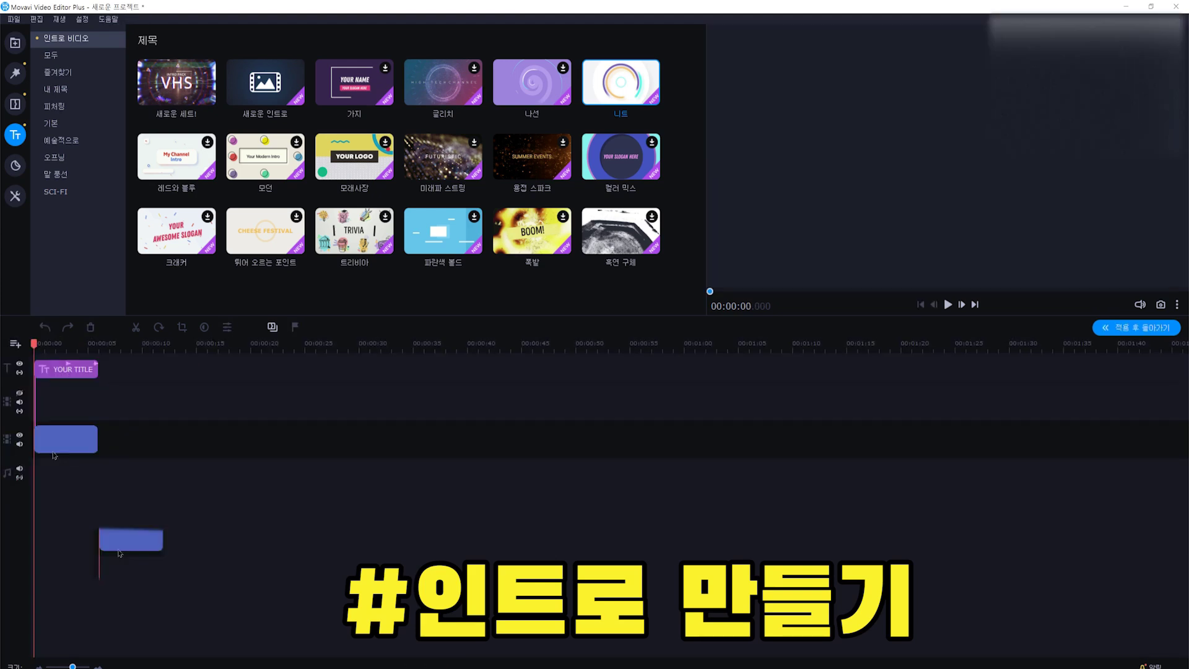
{"action": "double_click", "coordinate": [972, 157]}
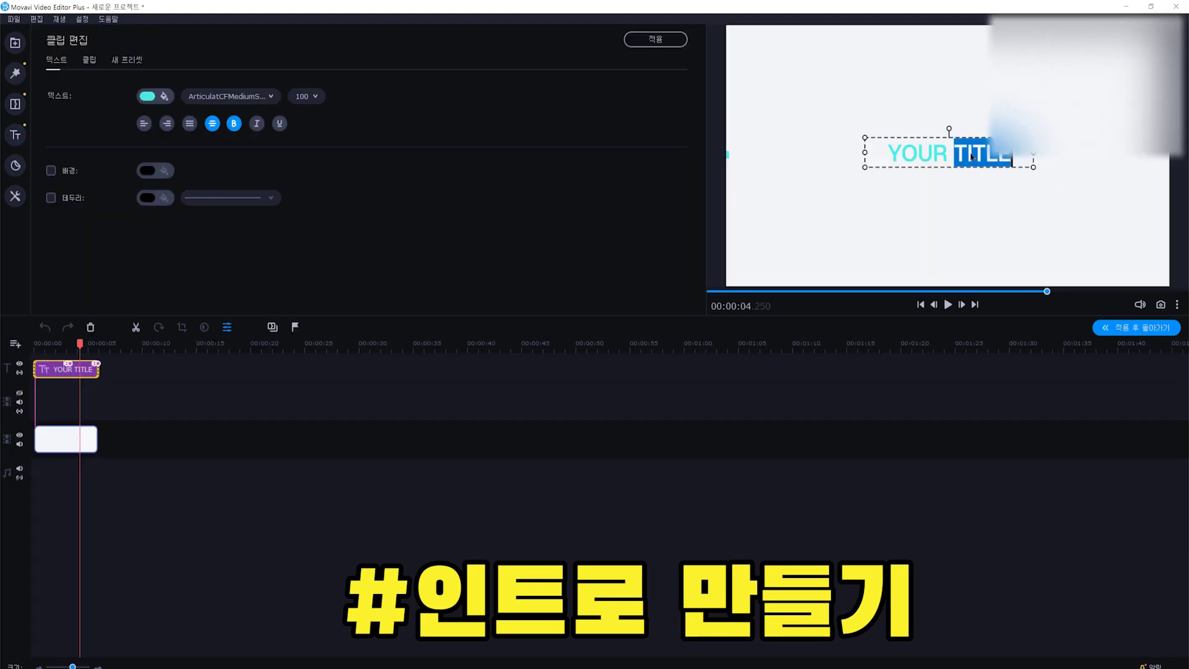
{"action": "left_click", "coordinate": [1010, 160]}
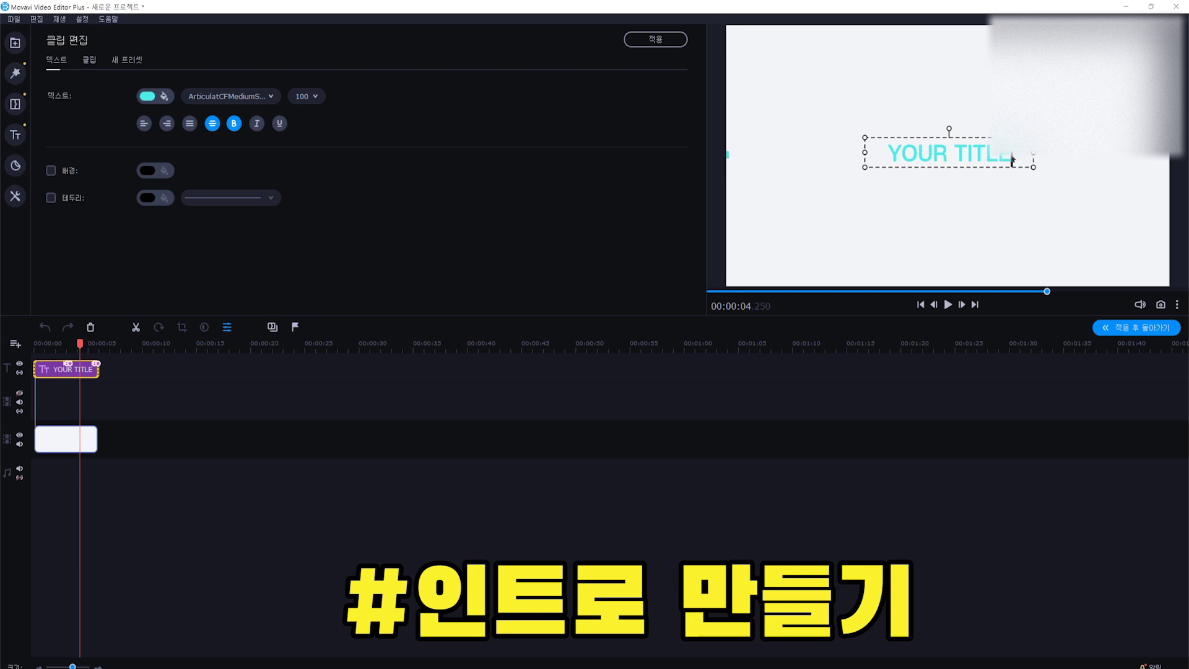
{"action": "left_click_drag", "start_coordinate": [1006, 160], "coordinate": [855, 154]}
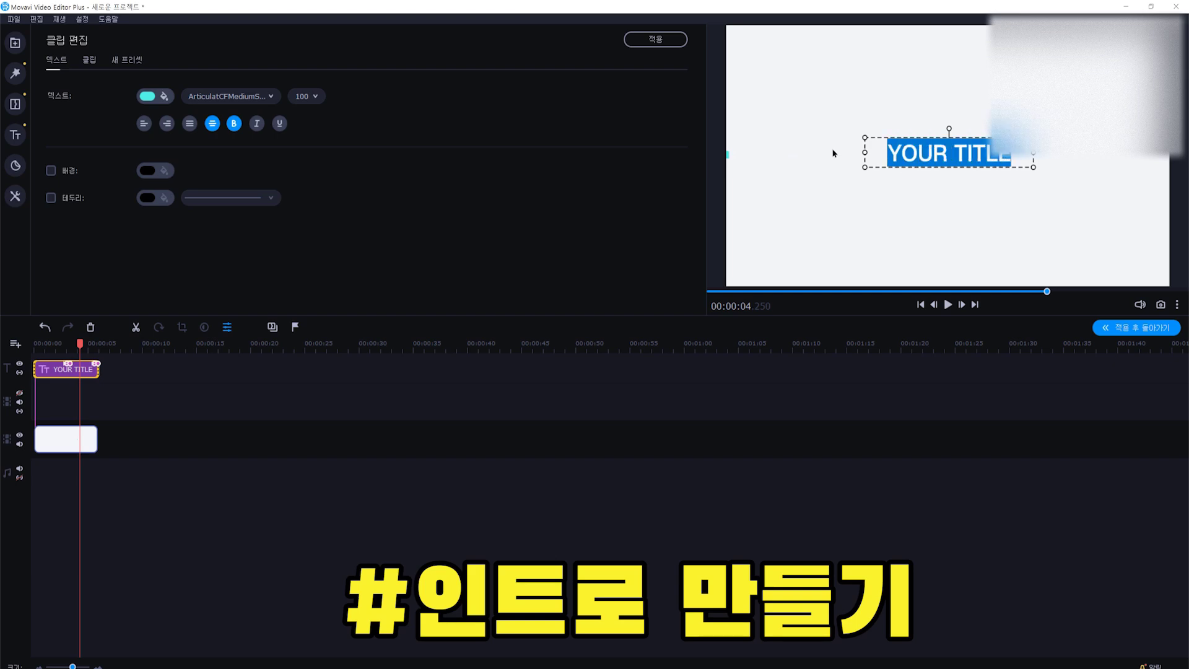
{"action": "type", "text": "유튜브랩!"}
Change the intro title's font to 배달의민족 한나는 and apply the intro edits to return to the main timeline
{"action": "left_click", "coordinate": [260, 96]}
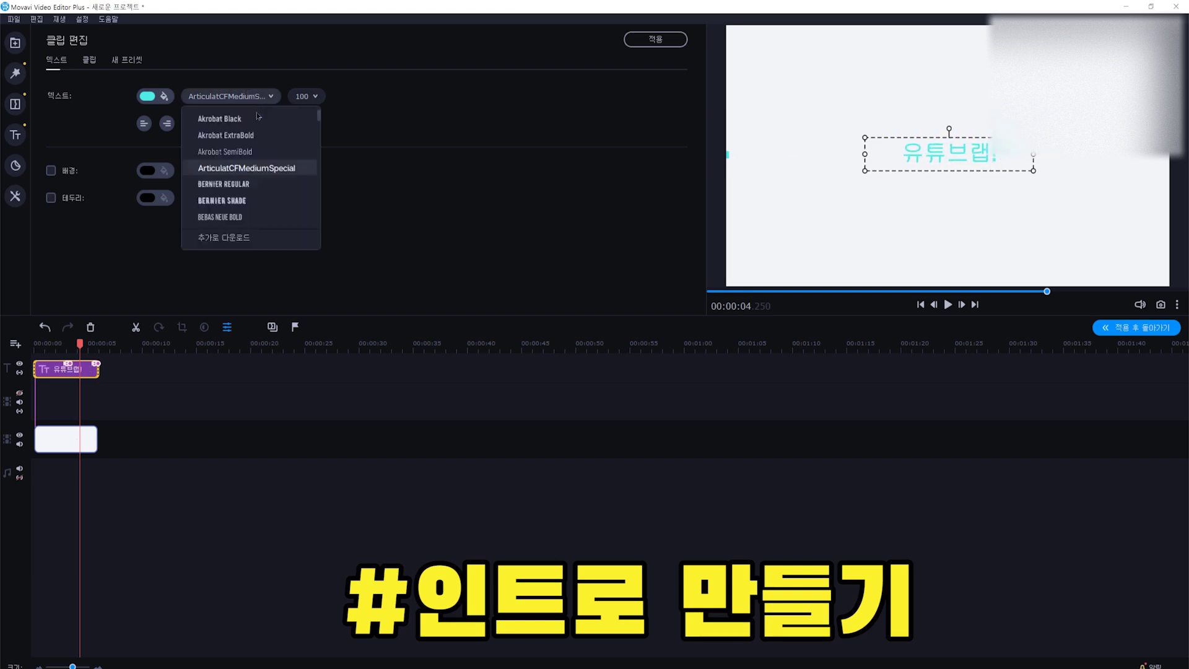
{"action": "scroll", "coordinate": [228, 221], "scroll_direction": "down", "scroll_amount": 10}
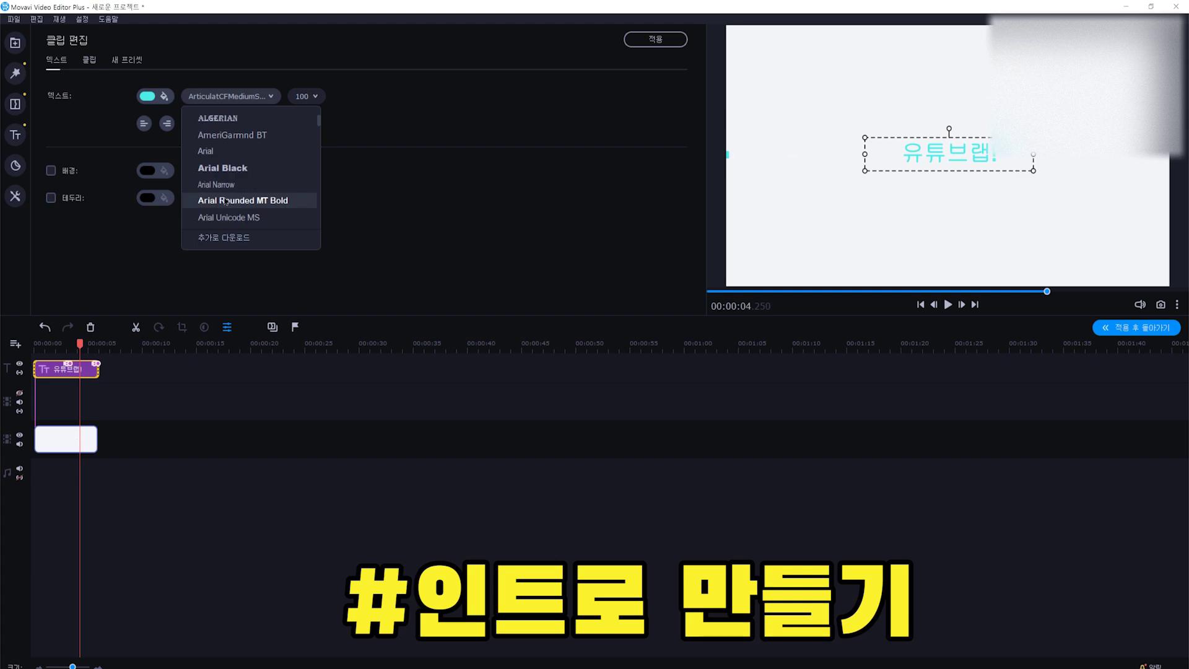
{"action": "left_click", "coordinate": [229, 200]}
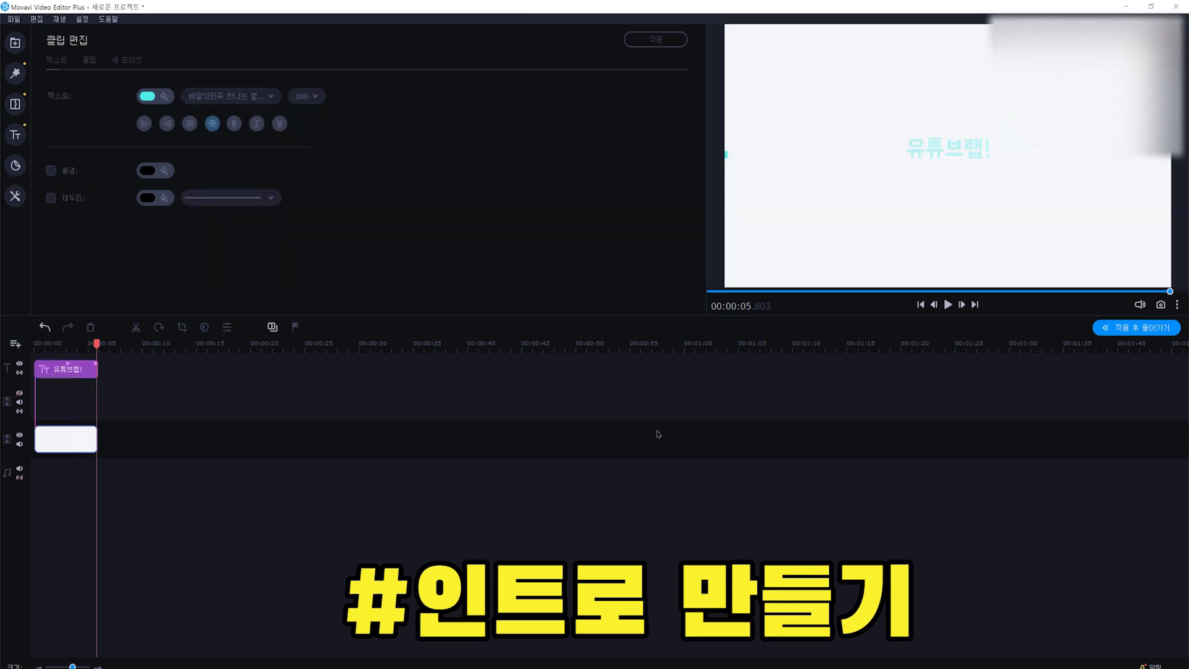
{"action": "left_click", "coordinate": [1136, 329]}
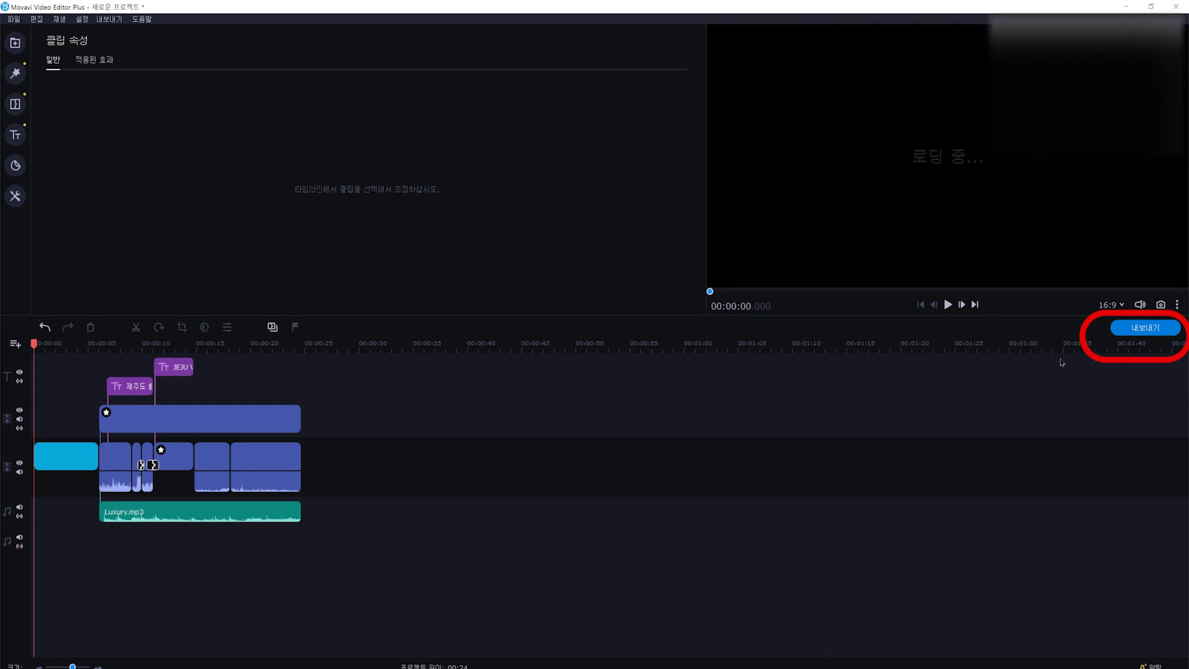
Play through the finished edit and title its MP4 export 제주도 출장
{"action": "left_click", "coordinate": [50, 367]}
{"action": "key", "text": "space"}
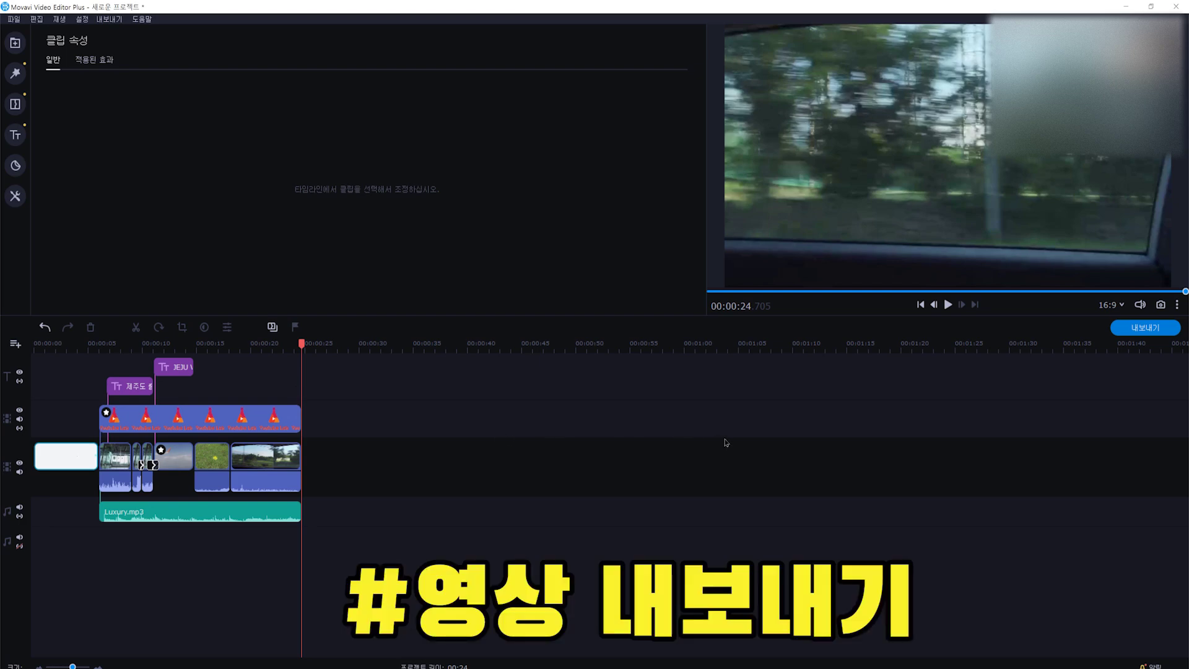
{"action": "left_click", "coordinate": [1141, 329]}
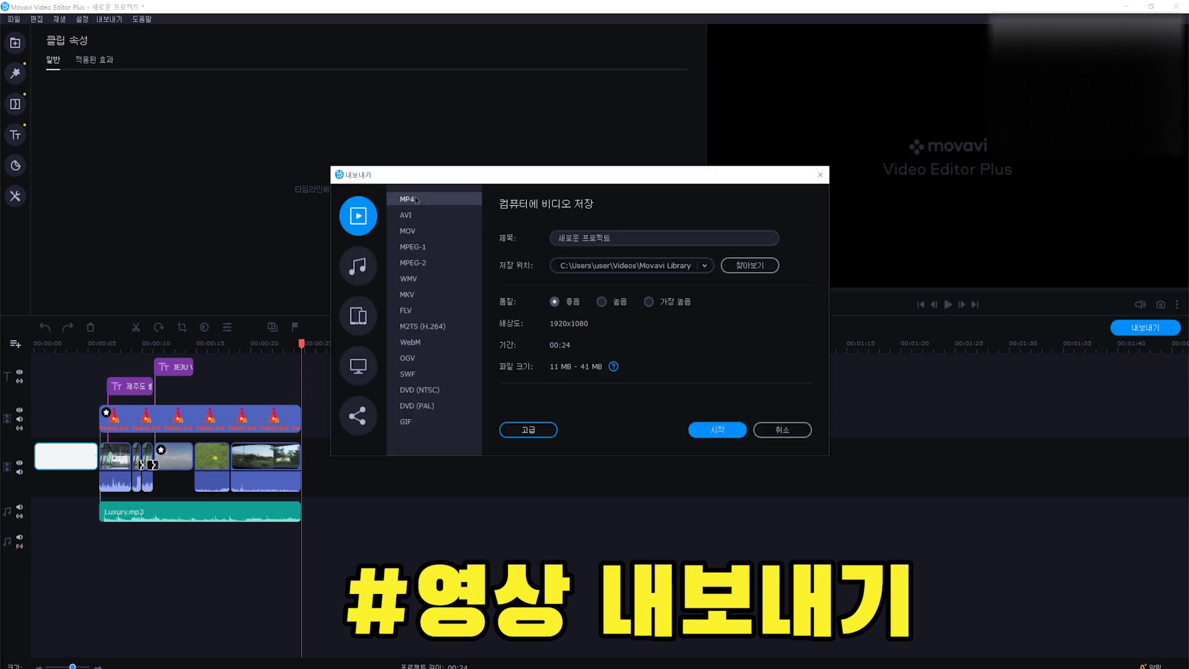
{"action": "left_click_drag", "start_coordinate": [621, 238], "coordinate": [561, 236]}
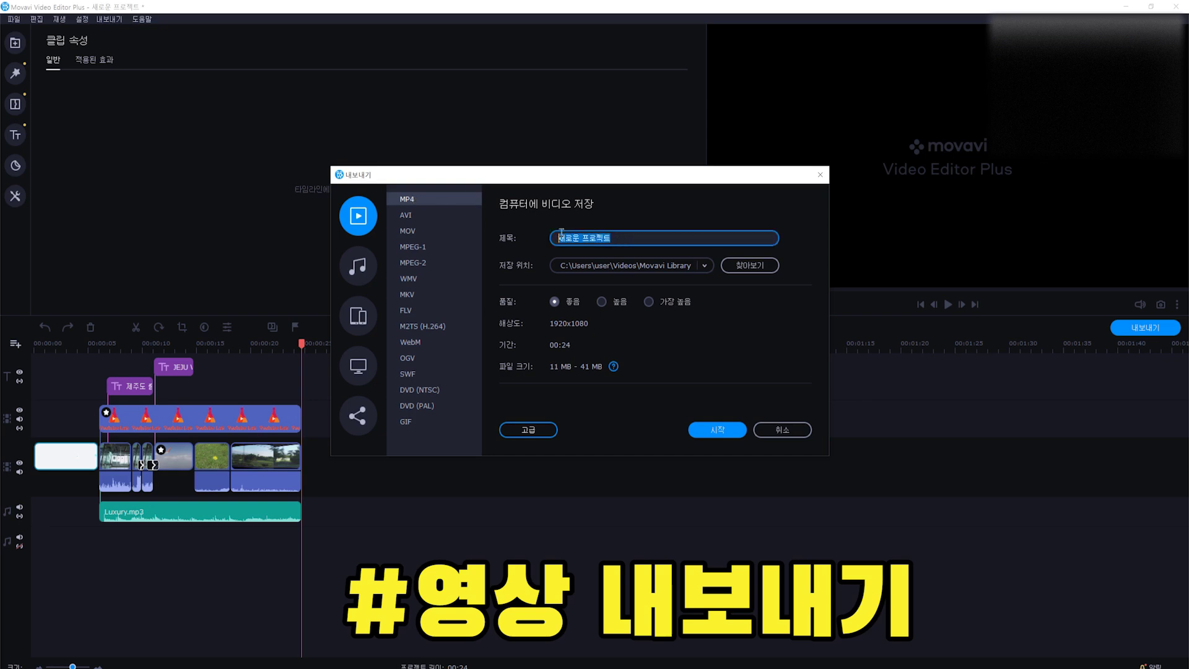
{"action": "key", "text": "BackSpace"}
{"action": "left_click", "coordinate": [847, 466]}
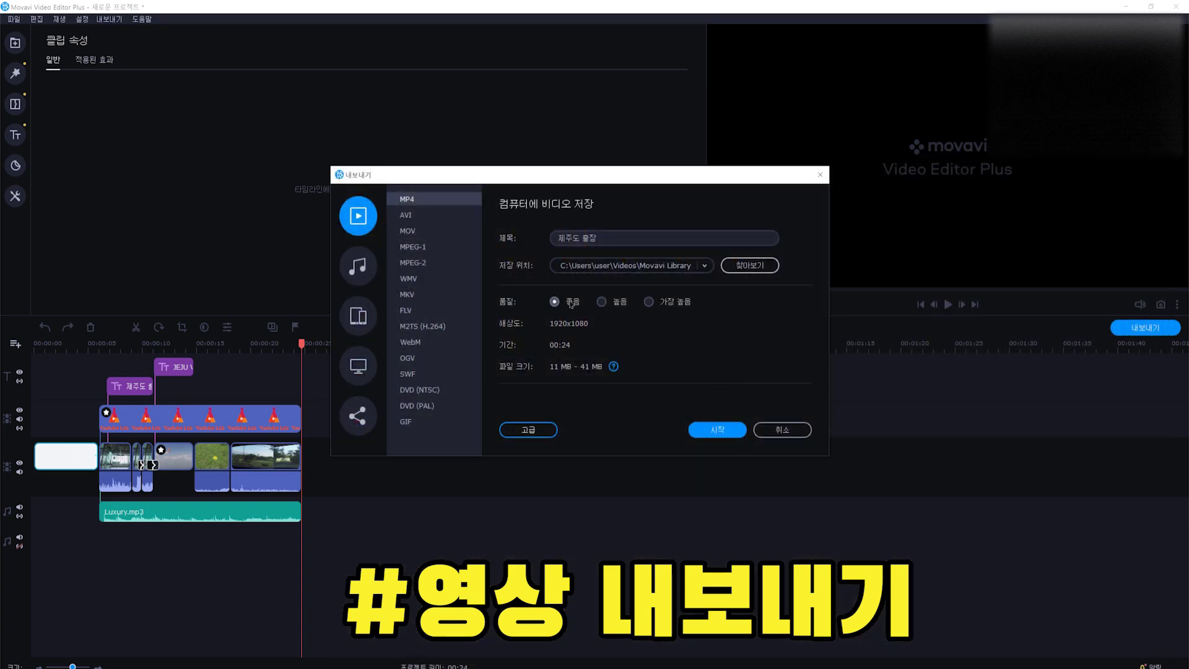
Set the export quality to 가장 높음 and start saving the video
{"action": "left_click", "coordinate": [603, 302]}
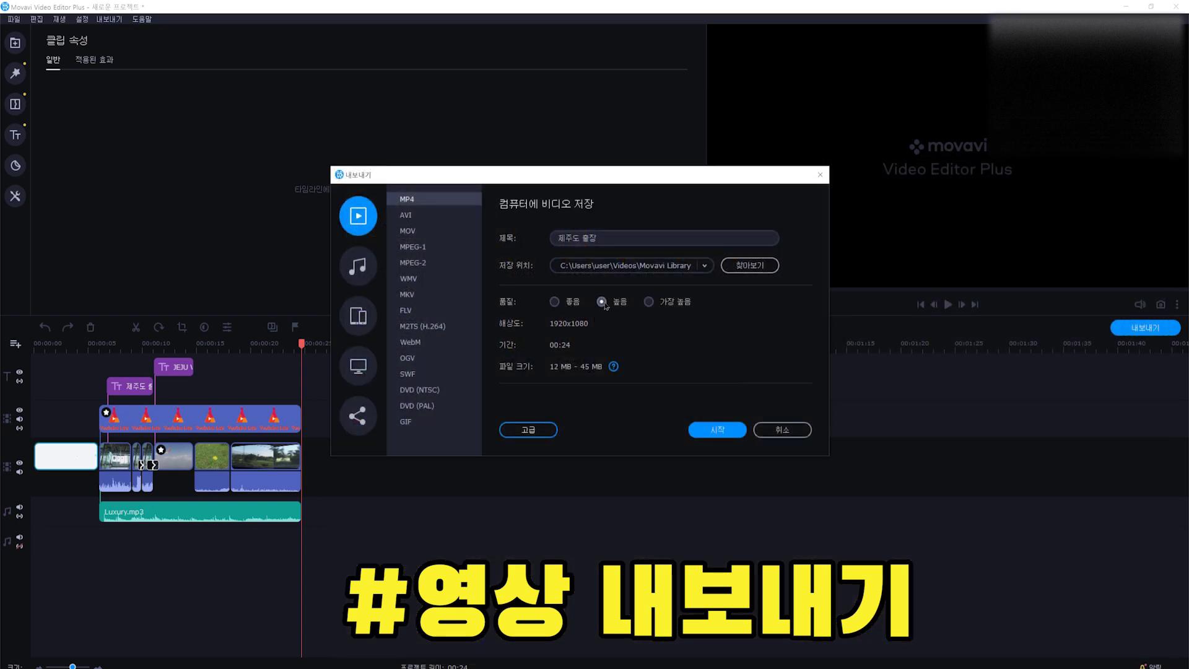
{"action": "left_click", "coordinate": [648, 302]}
{"action": "left_click", "coordinate": [714, 432]}
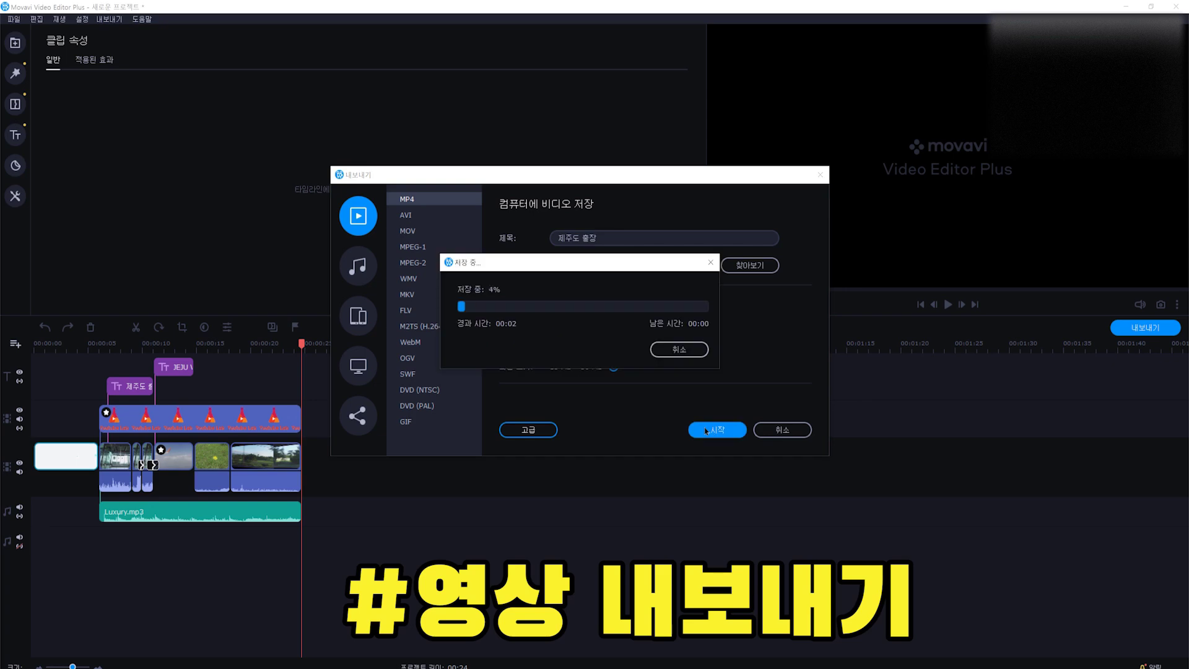